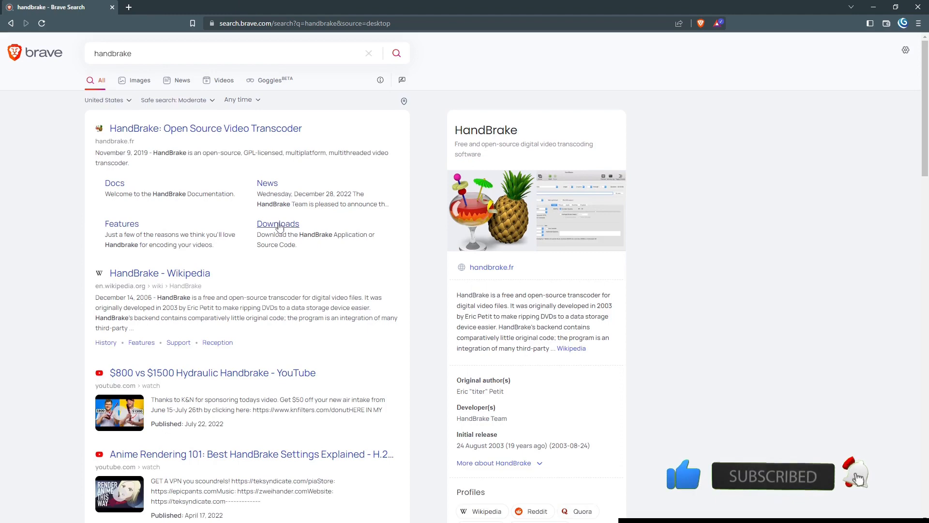
- Download the Windows x64 64-bit HandBrake installer from handbrake.fr and save it to the Desktop
{"action": "left_click", "coordinate": [277, 224]}
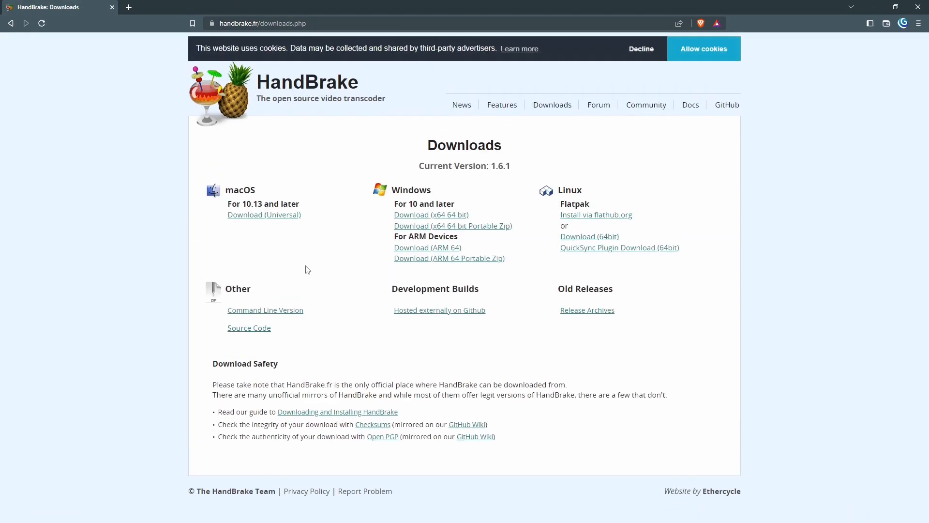
{"action": "left_click", "coordinate": [421, 220]}
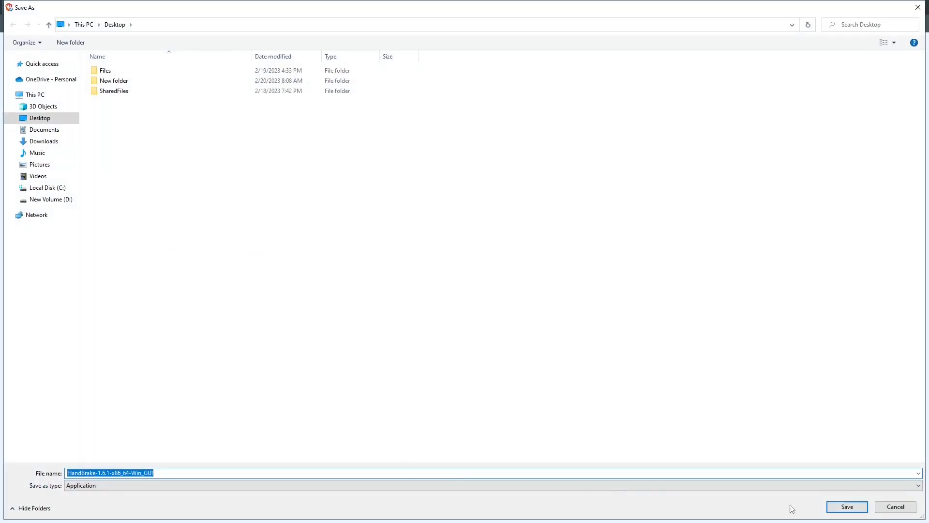
{"action": "left_click", "coordinate": [847, 506]}
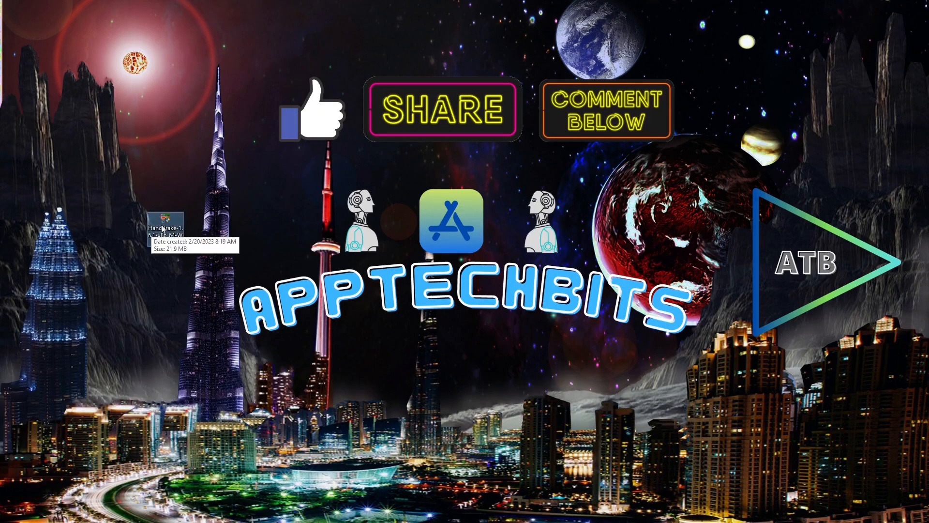
- Run the downloaded HandBrake 1.6.1 installer from the desktop and complete the setup, accepting the license and default options
{"action": "double_click", "coordinate": [170, 223]}
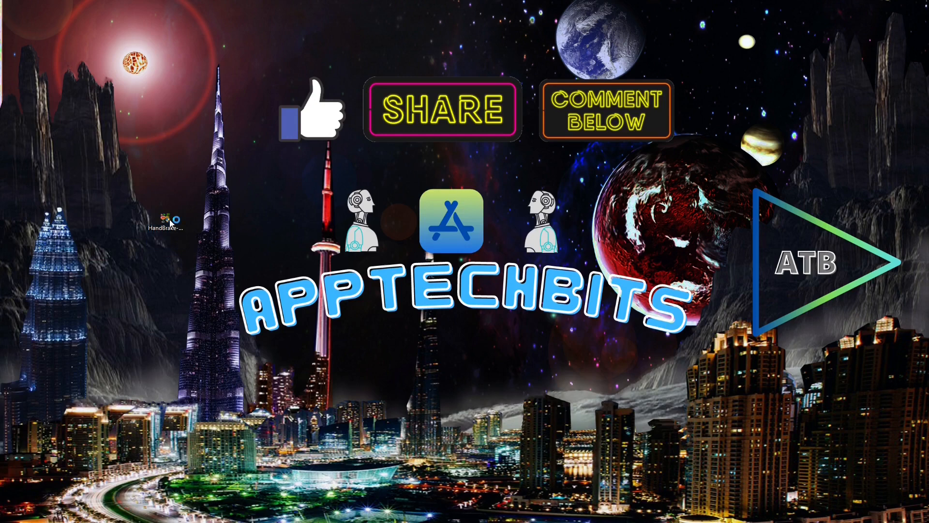
{"action": "left_click", "coordinate": [487, 337]}
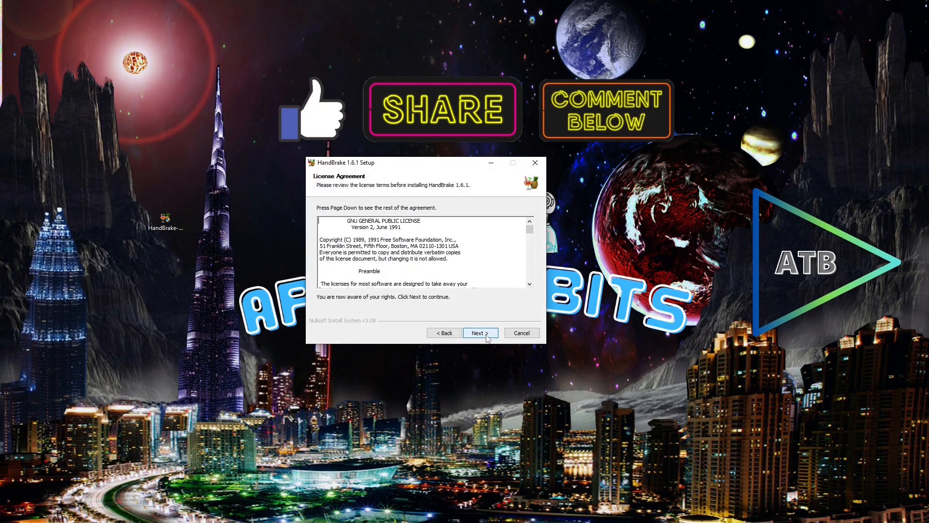
{"action": "left_click", "coordinate": [483, 337]}
{"action": "left_click", "coordinate": [481, 334]}
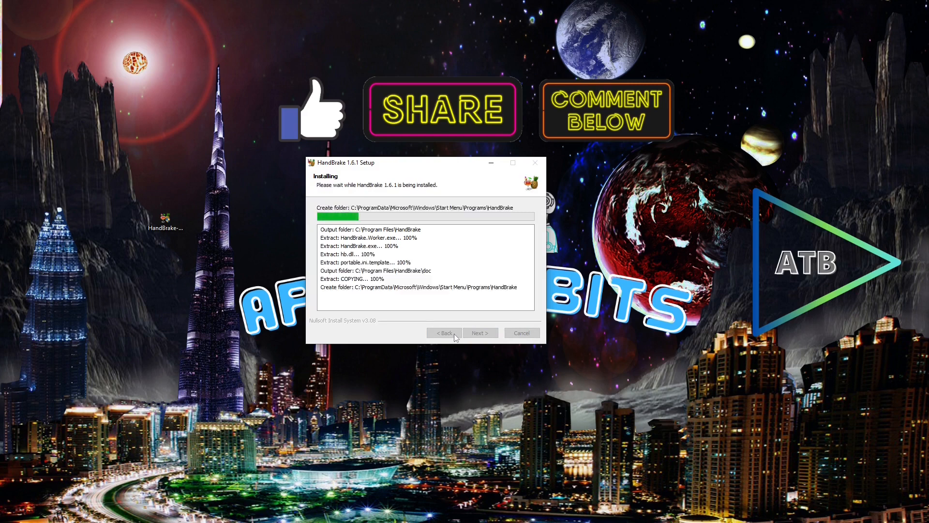
{"action": "left_click", "coordinate": [480, 333]}
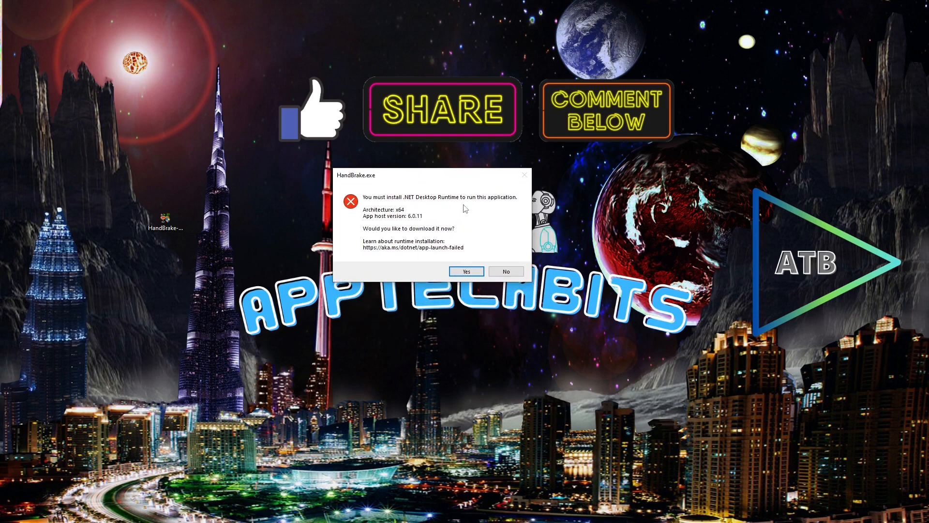
- Download the required .NET 6.0 Desktop Runtime (v6.0.14) Windows x64 installer to the Desktop, and minimize the browser
{"action": "left_click", "coordinate": [467, 272]}
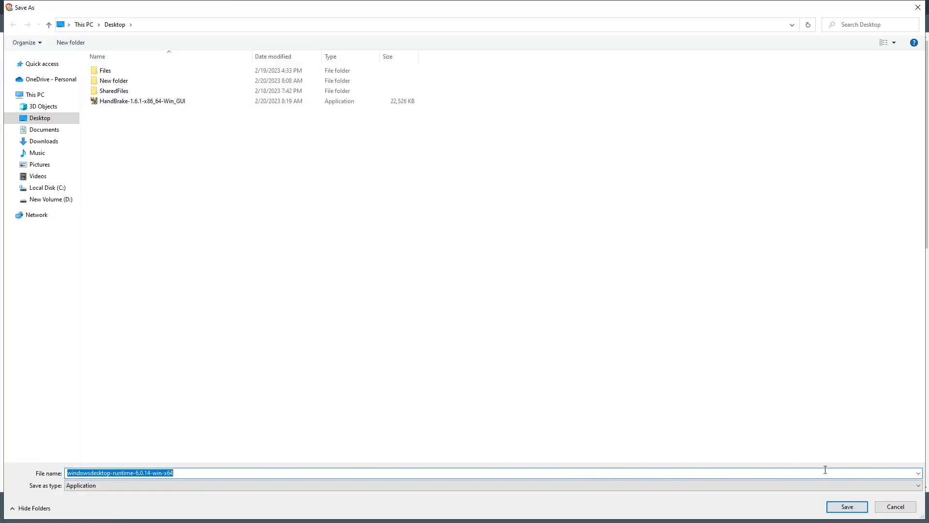
{"action": "left_click", "coordinate": [848, 506]}
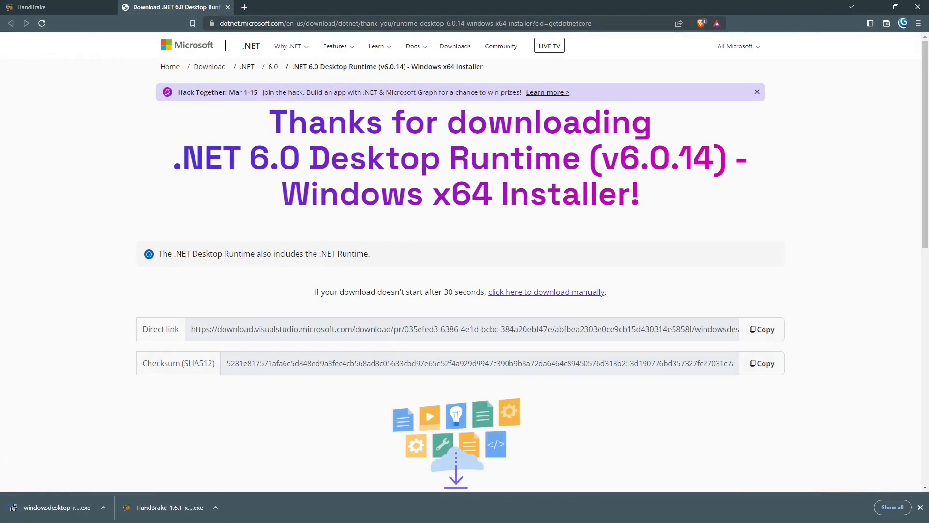
{"action": "left_click", "coordinate": [873, 7]}
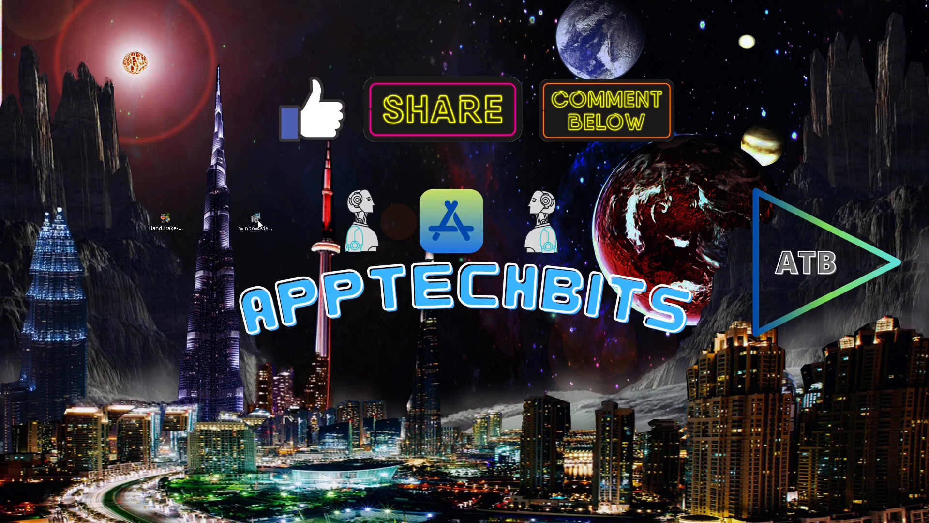
- Install the Microsoft Windows Desktop Runtime 6.0.14 (x64) from the downloaded installer, and close its window
{"action": "double_click", "coordinate": [240, 220]}
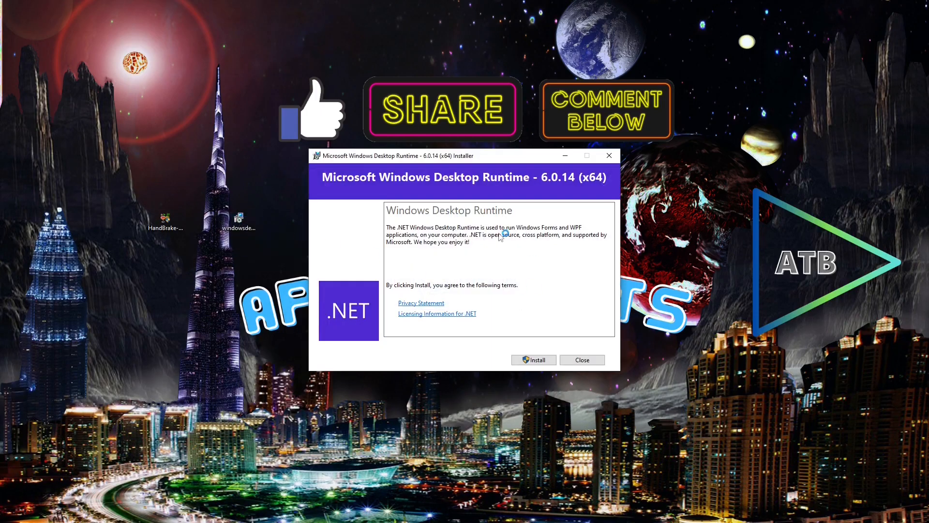
{"action": "left_click", "coordinate": [537, 360]}
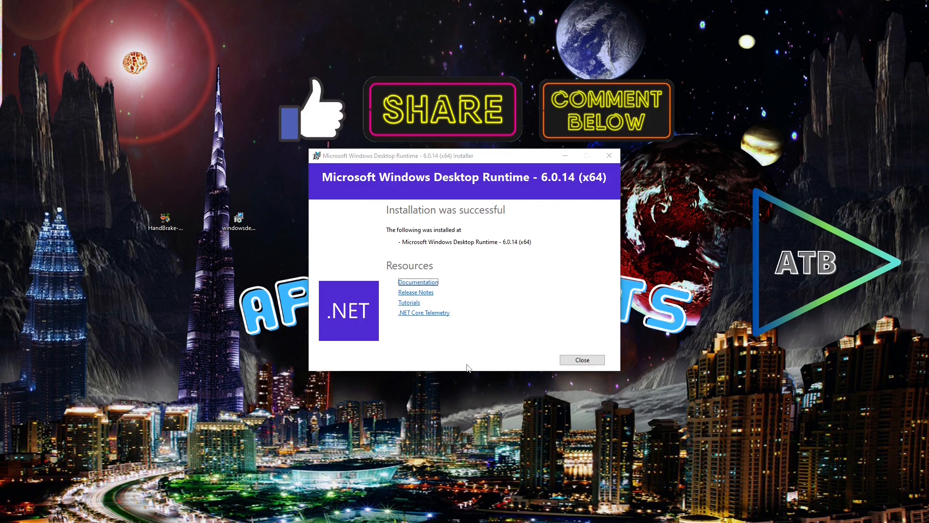
{"action": "left_click", "coordinate": [582, 360]}
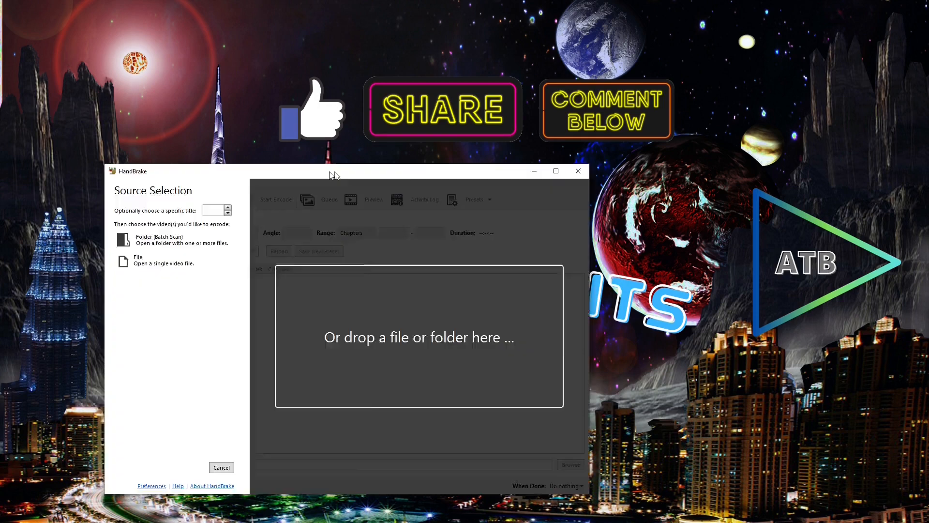
- Load the v6 video from the desktop into HandBrake as the source, and maximize the window
{"action": "left_click_drag", "start_coordinate": [331, 169], "coordinate": [421, 114]}
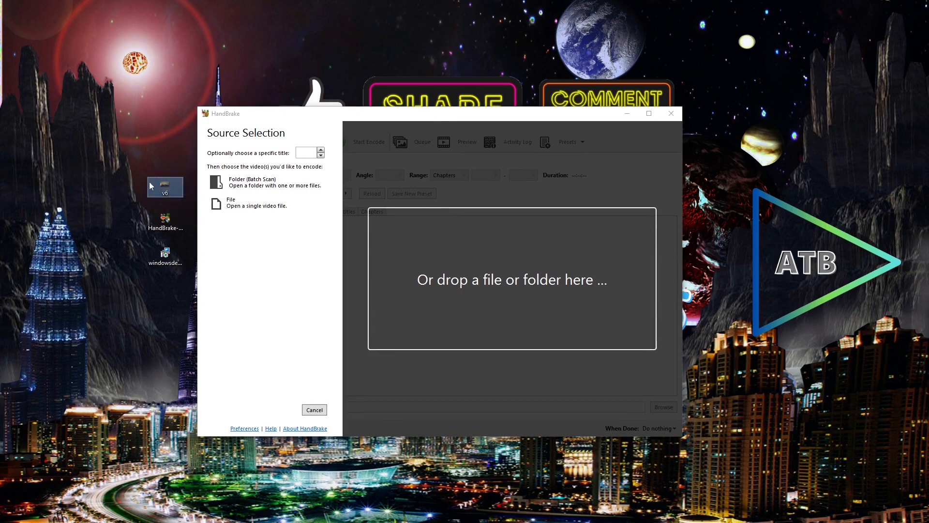
{"action": "left_click_drag", "start_coordinate": [150, 186], "coordinate": [499, 281]}
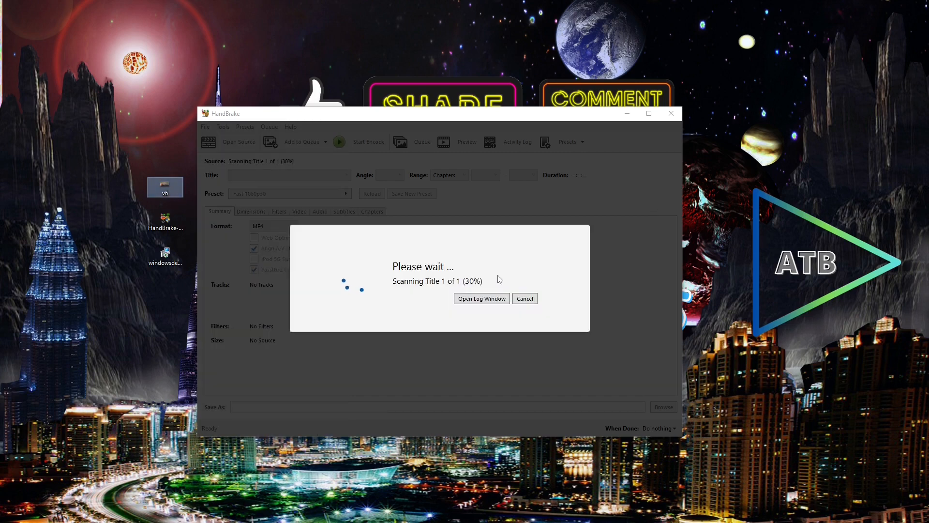
{"action": "left_click", "coordinate": [649, 113]}
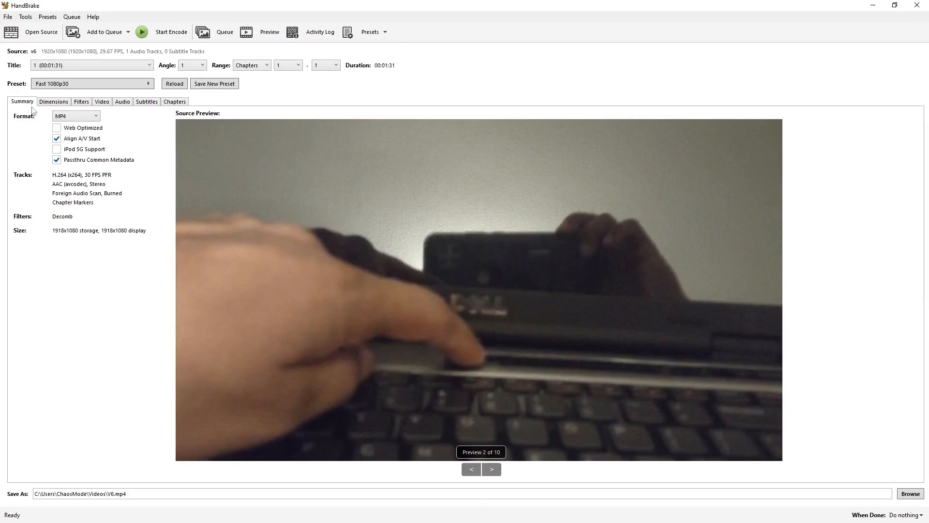
- Examine the available resolution limits, rotation angles and cropping modes in the video's dimension settings
{"action": "left_click", "coordinate": [67, 105]}
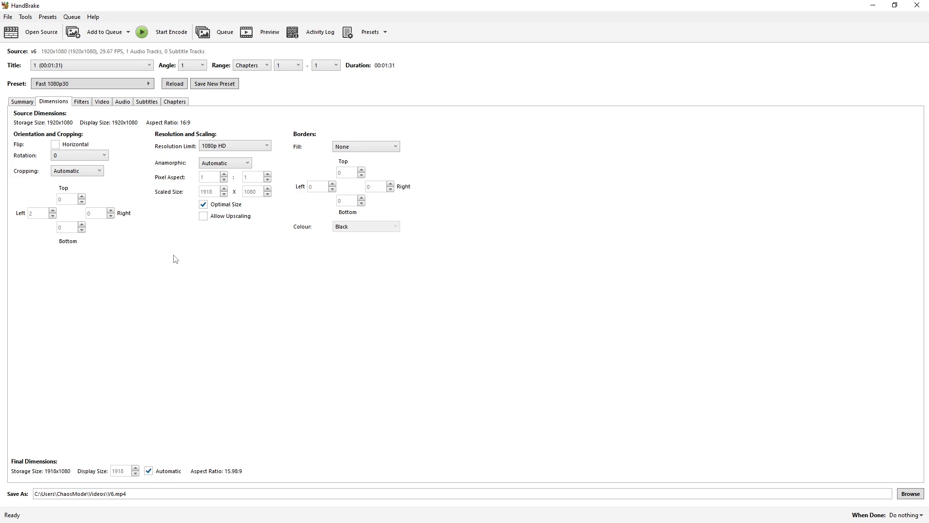
{"action": "left_click", "coordinate": [265, 146]}
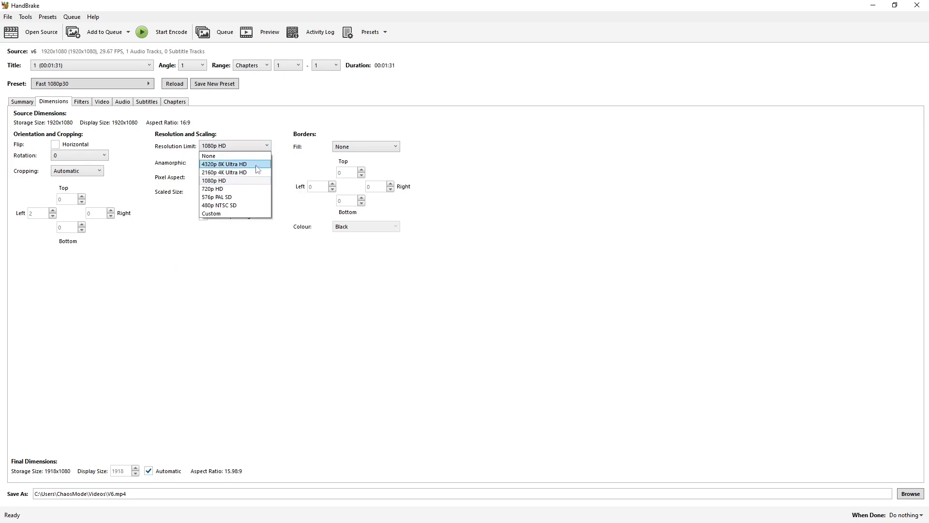
{"action": "left_click", "coordinate": [282, 282]}
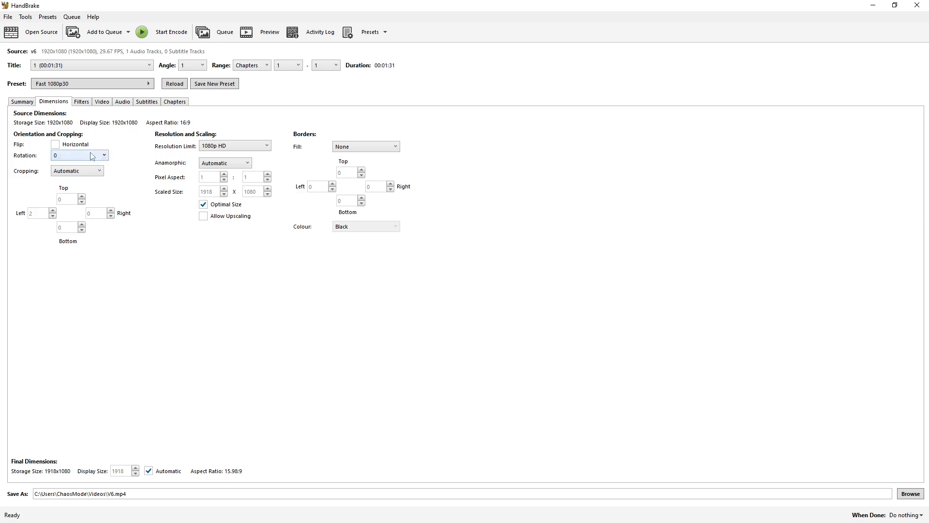
{"action": "left_click", "coordinate": [106, 158]}
{"action": "left_click", "coordinate": [104, 158]}
{"action": "left_click", "coordinate": [98, 173]}
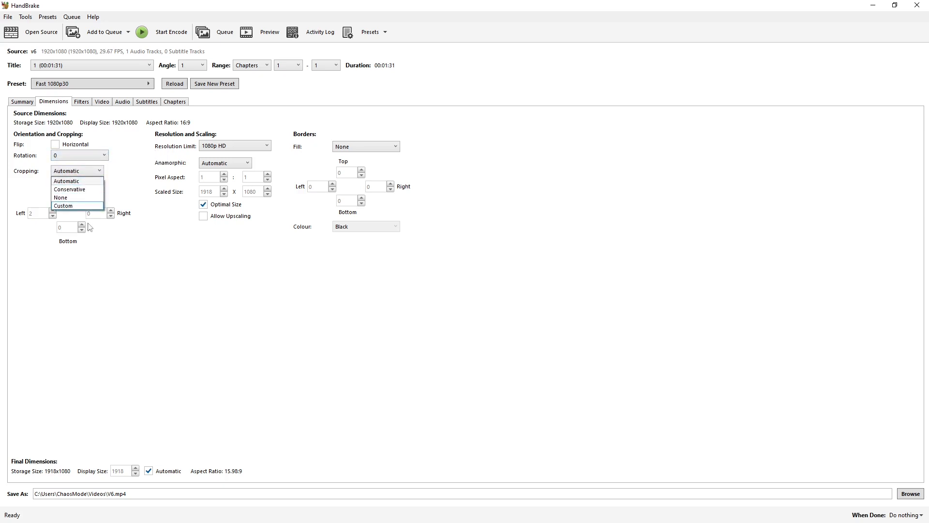
{"action": "left_click", "coordinate": [121, 251]}
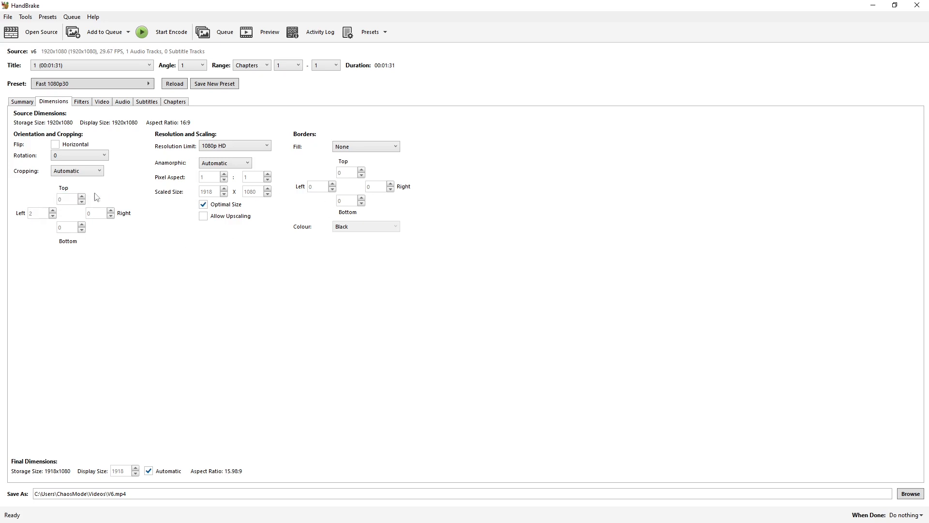
- Switch the cropping mode to Custom to try its manual edge values, and return it to Automatic
{"action": "left_click", "coordinate": [99, 172]}
{"action": "left_click", "coordinate": [70, 207]}
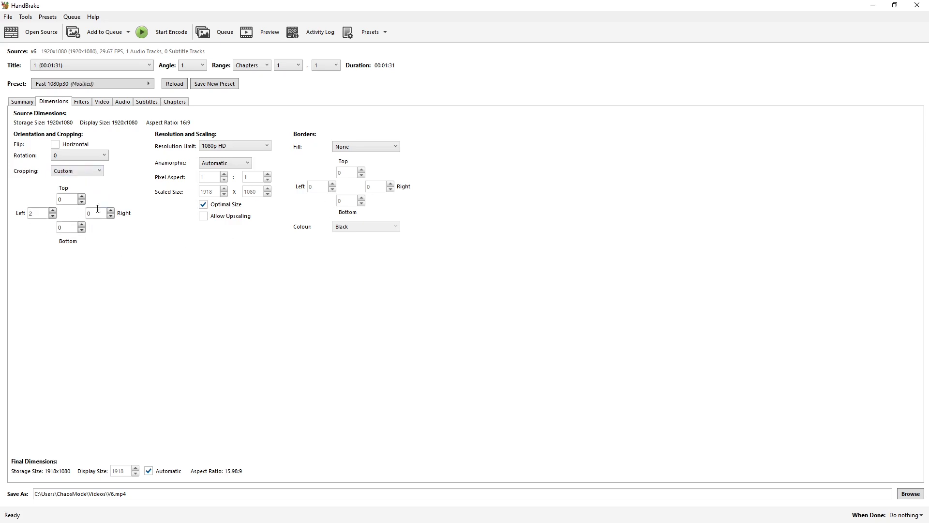
{"action": "left_click", "coordinate": [97, 170]}
{"action": "left_click", "coordinate": [68, 180]}
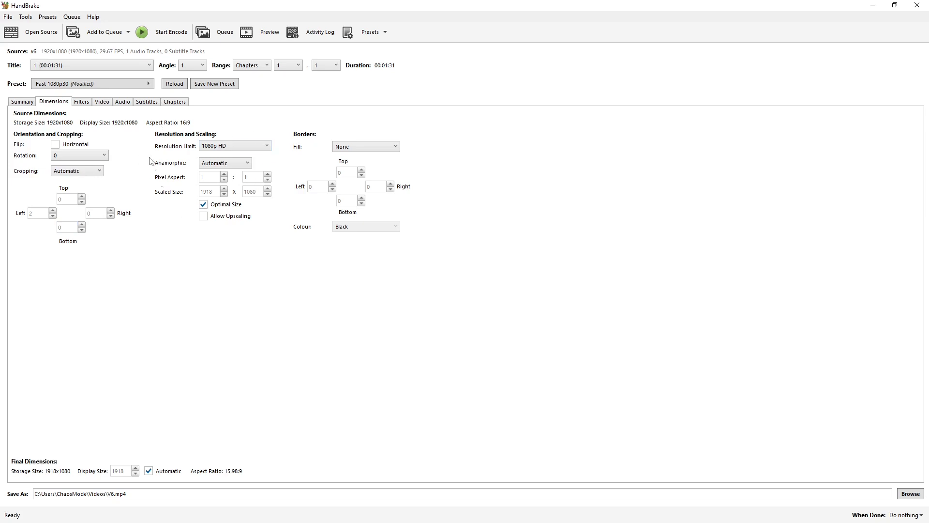
- Review the resolution limit choices and set the Anamorphic mode to Custom
{"action": "left_click", "coordinate": [237, 148]}
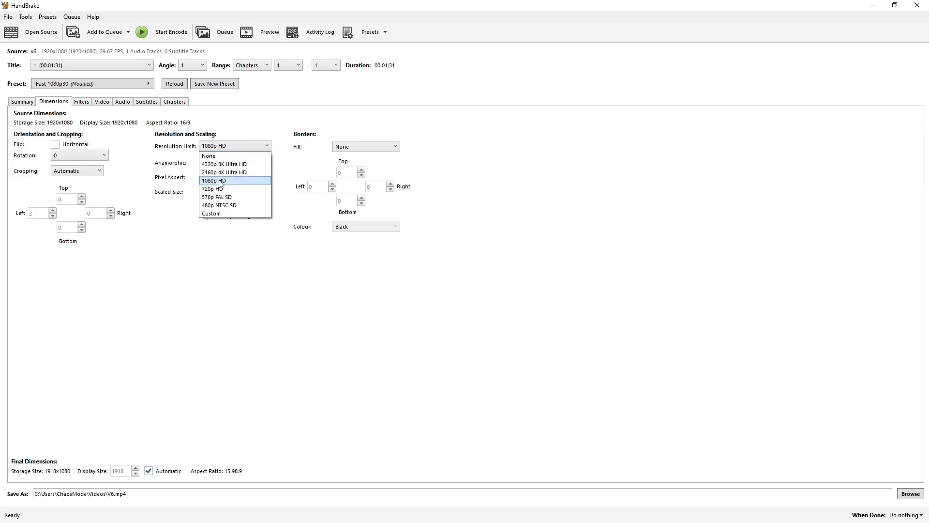
{"action": "left_click", "coordinate": [170, 227]}
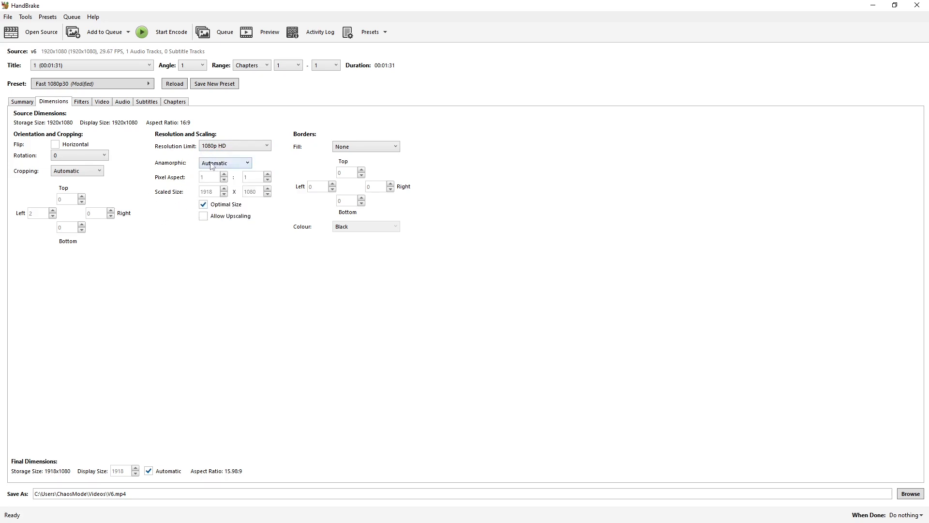
{"action": "left_click", "coordinate": [247, 165]}
{"action": "left_click", "coordinate": [225, 189]}
- Set the border fill to Custom and examine the border colour options
{"action": "left_click", "coordinate": [395, 146]}
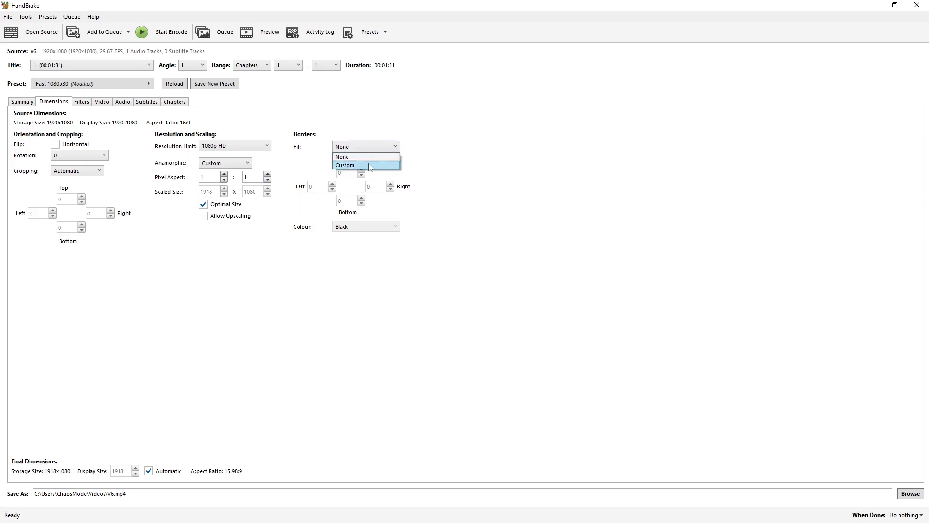
{"action": "left_click", "coordinate": [363, 164]}
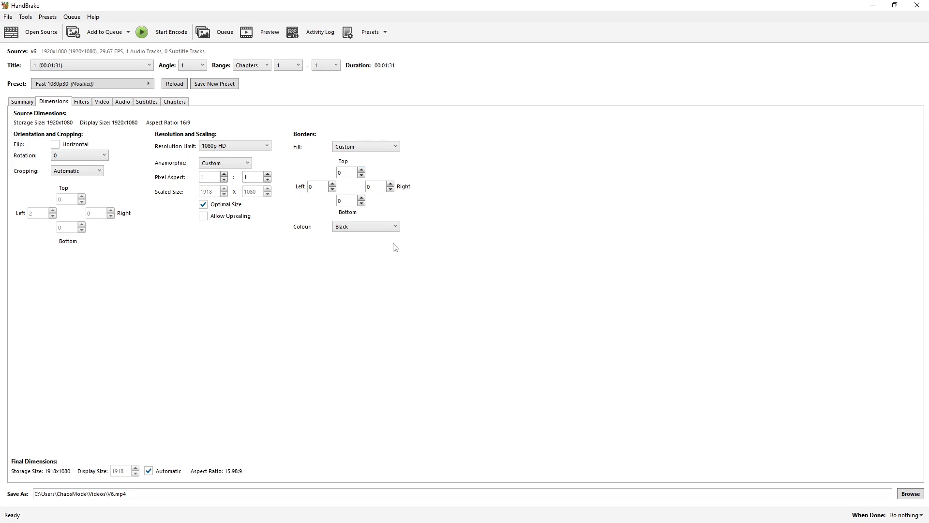
{"action": "left_click", "coordinate": [376, 230]}
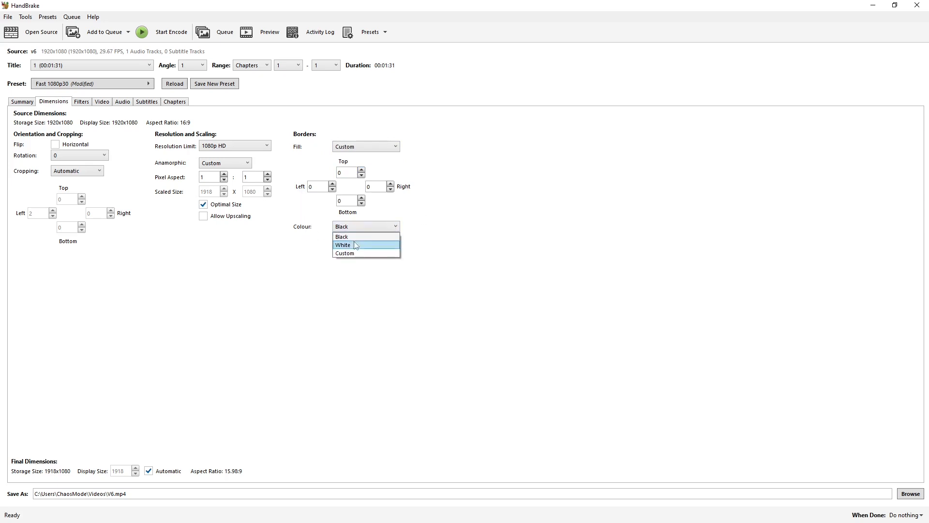
{"action": "left_click", "coordinate": [312, 265]}
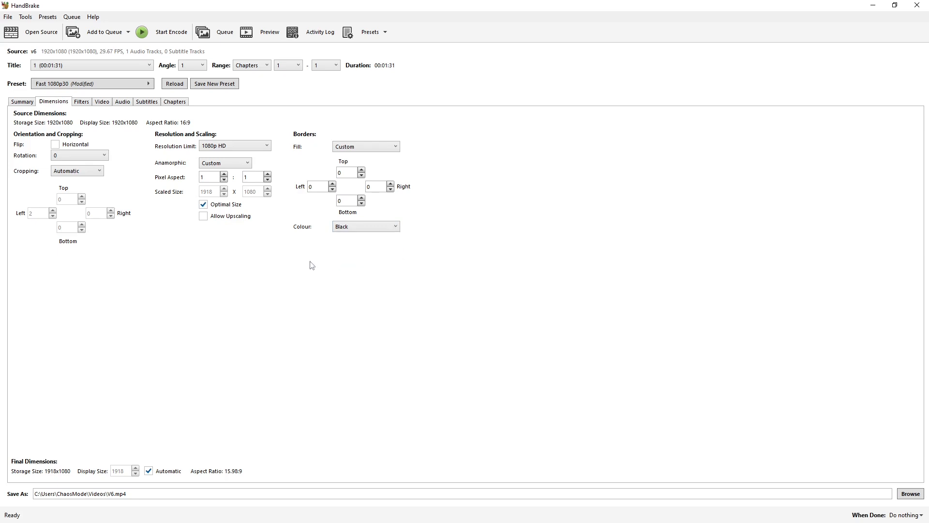
- Set the border fill back to None and choose a different Anamorphic mode
{"action": "left_click", "coordinate": [393, 152]}
{"action": "left_click", "coordinate": [361, 156]}
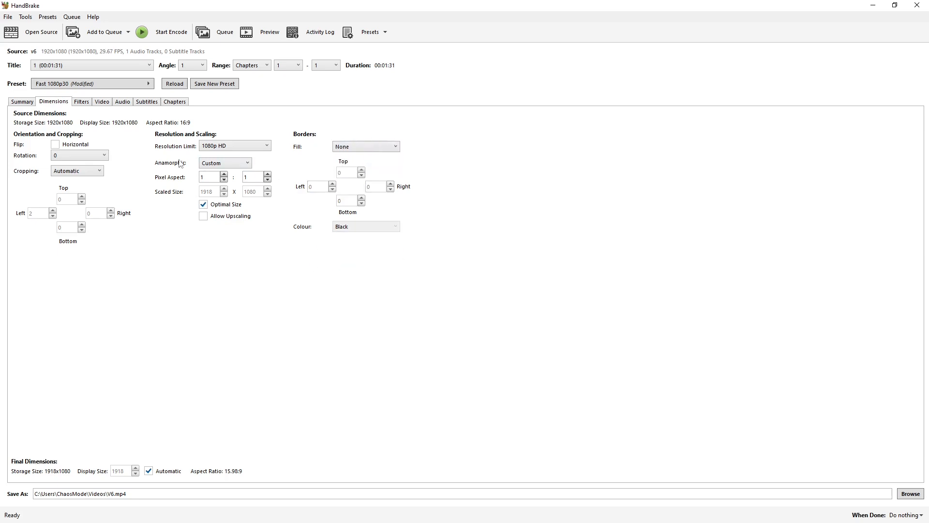
{"action": "left_click", "coordinate": [247, 165]}
{"action": "left_click", "coordinate": [234, 172]}
- Examine the filter settings, and the available video encoders and framerates in the video settings
{"action": "left_click", "coordinate": [83, 103]}
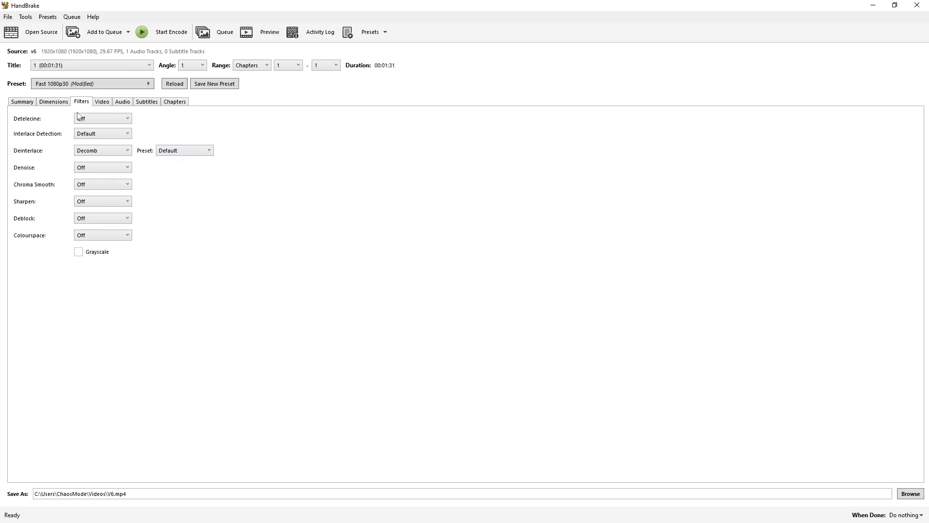
{"action": "left_click", "coordinate": [102, 102]}
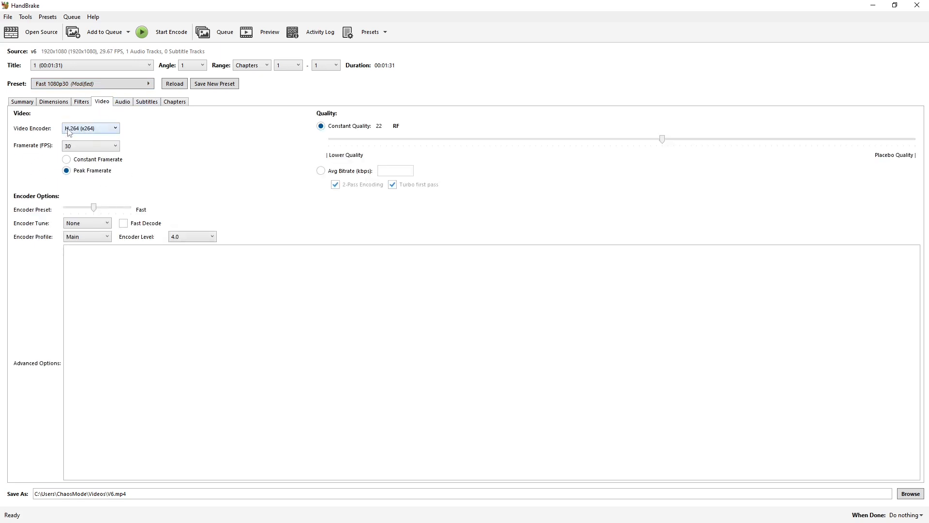
{"action": "left_click", "coordinate": [105, 130]}
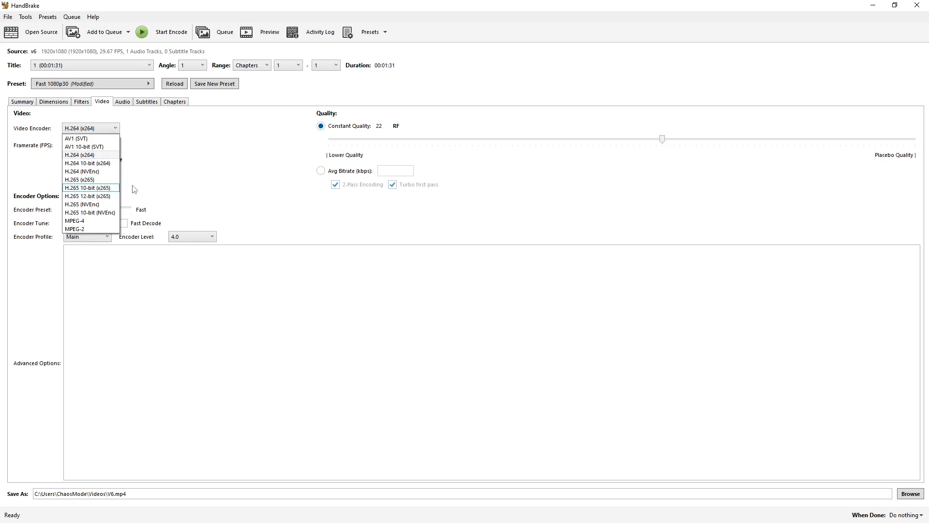
{"action": "left_click", "coordinate": [131, 138]}
{"action": "left_click", "coordinate": [116, 149]}
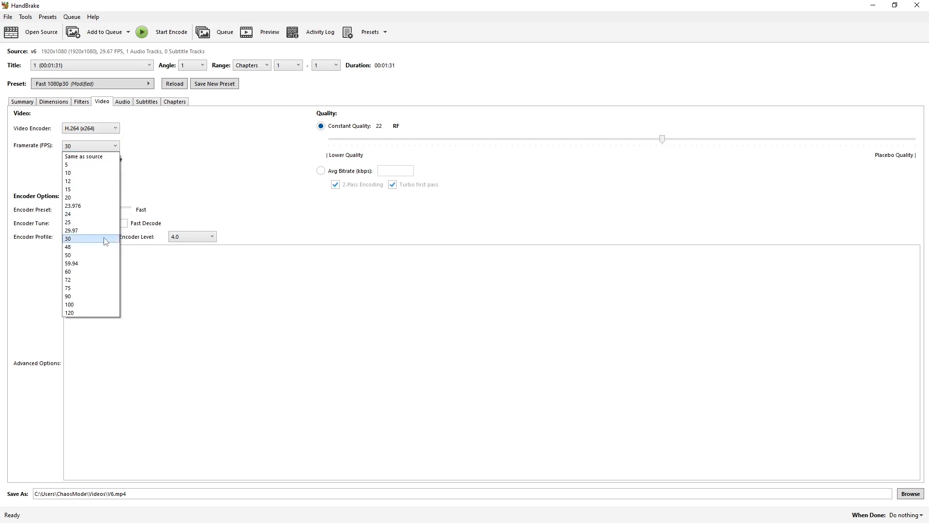
{"action": "left_click", "coordinate": [151, 166]}
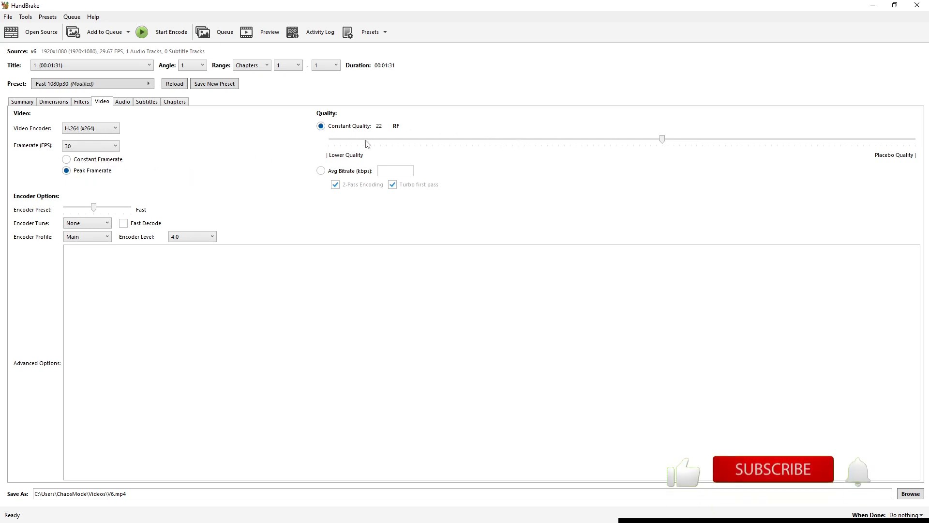
- Try the average bitrate option and the encoder preset slider, restoring Constant Quality and the Fast preset
{"action": "left_click", "coordinate": [321, 170]}
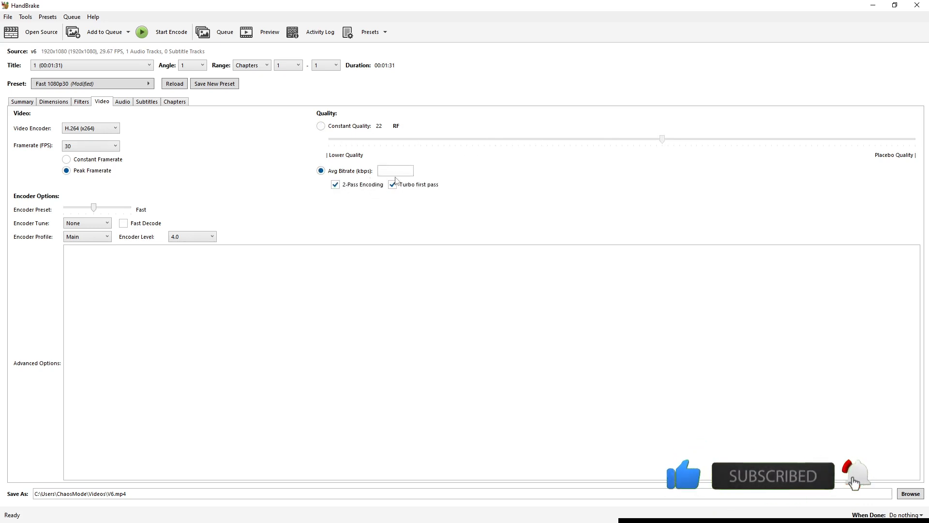
{"action": "left_click", "coordinate": [320, 127]}
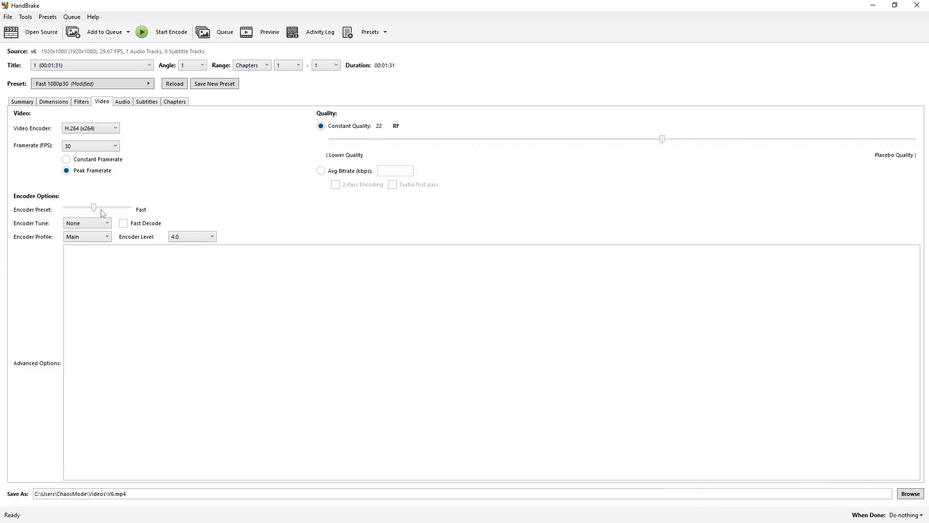
{"action": "left_click_drag", "start_coordinate": [94, 209], "coordinate": [108, 212]}
{"action": "left_click_drag", "start_coordinate": [128, 212], "coordinate": [97, 212]}
- Examine the available encoder tunes, encoder profiles and encoder levels, keeping the current selections
{"action": "left_click", "coordinate": [107, 224]}
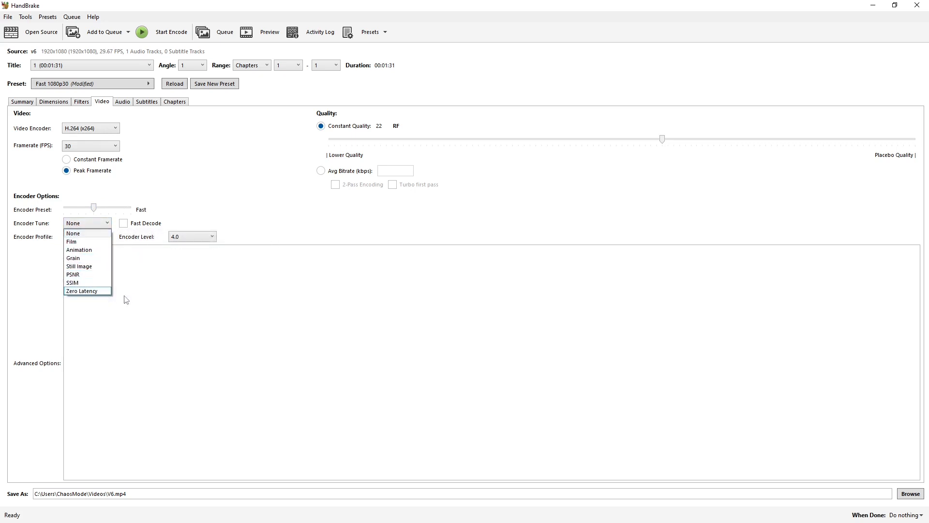
{"action": "left_click", "coordinate": [133, 264]}
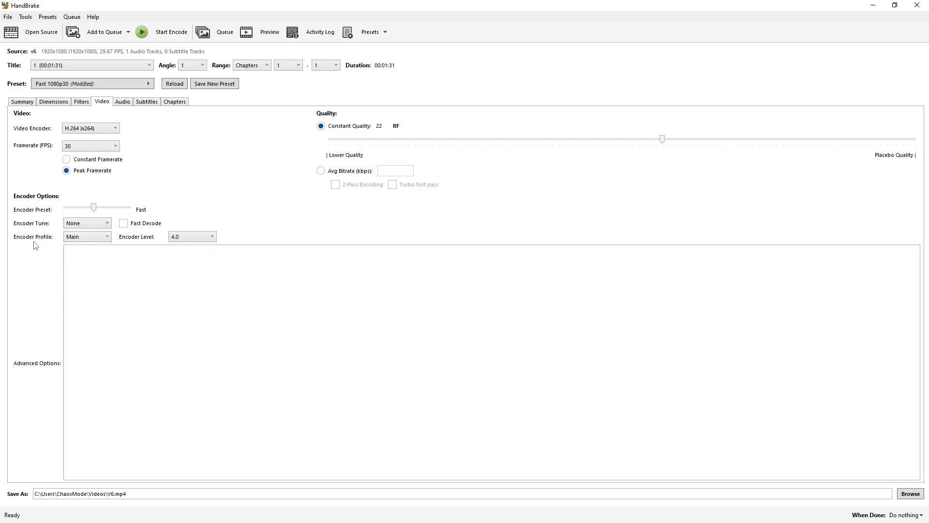
{"action": "left_click", "coordinate": [106, 238]}
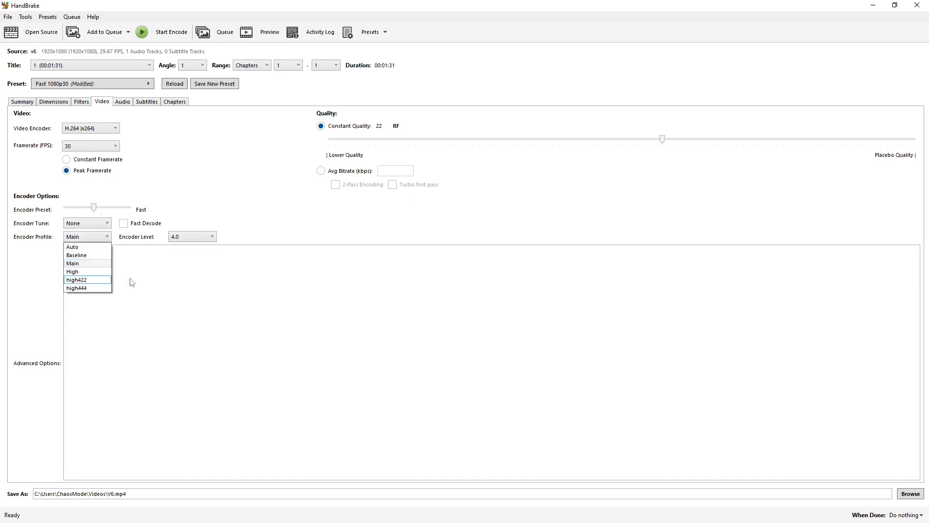
{"action": "left_click", "coordinate": [165, 271]}
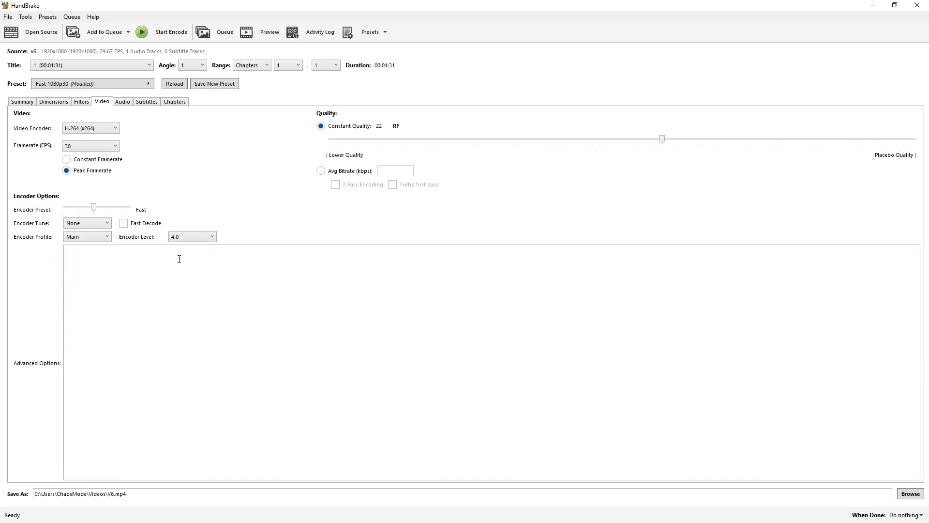
{"action": "left_click", "coordinate": [208, 237]}
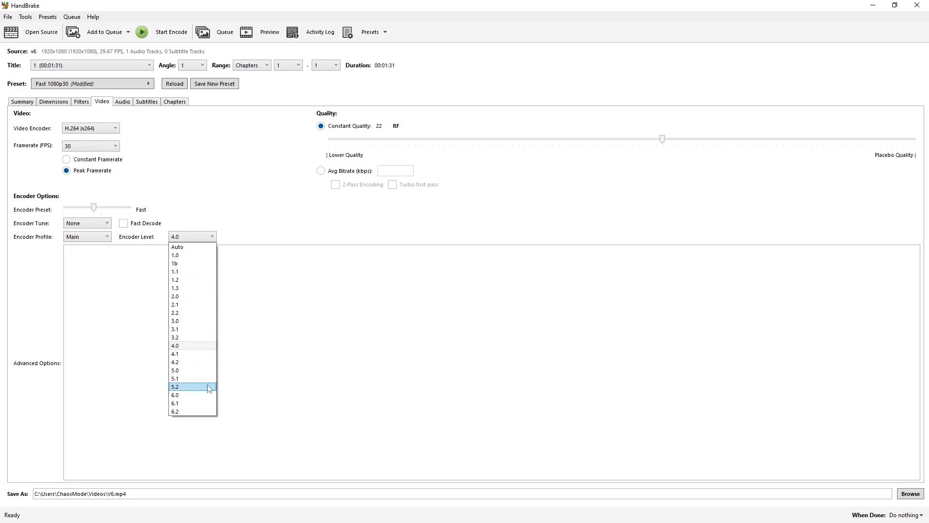
{"action": "left_click", "coordinate": [250, 350]}
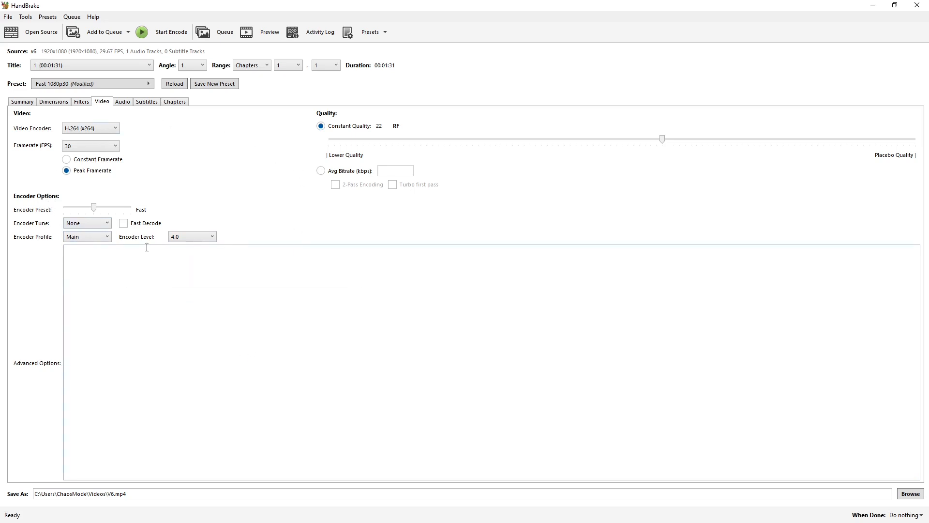
- Examine the codec and bitrate choices for the audio track in the audio settings
{"action": "left_click", "coordinate": [123, 103]}
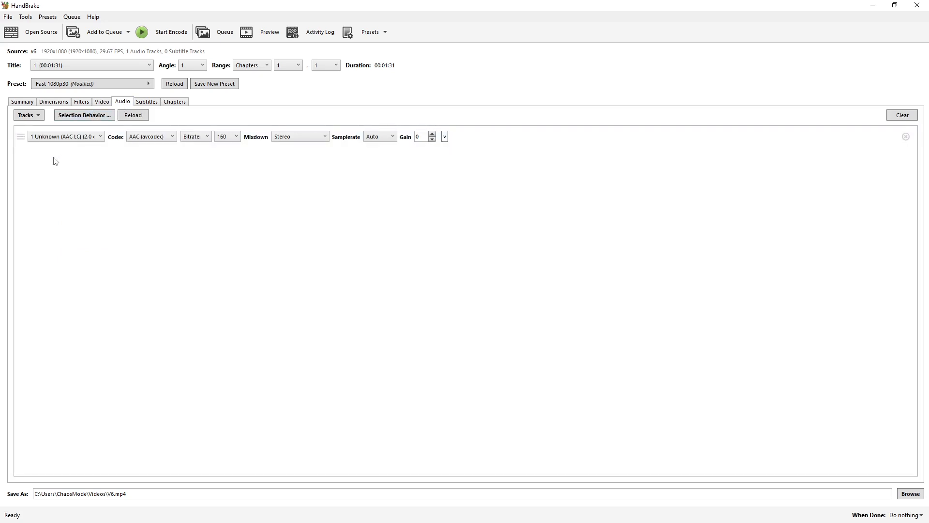
{"action": "left_click", "coordinate": [168, 137]}
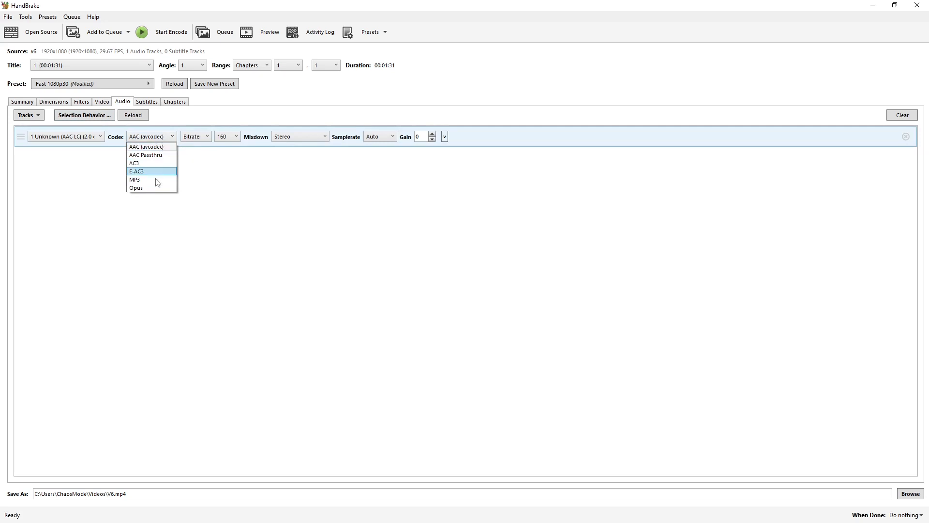
{"action": "left_click", "coordinate": [202, 182]}
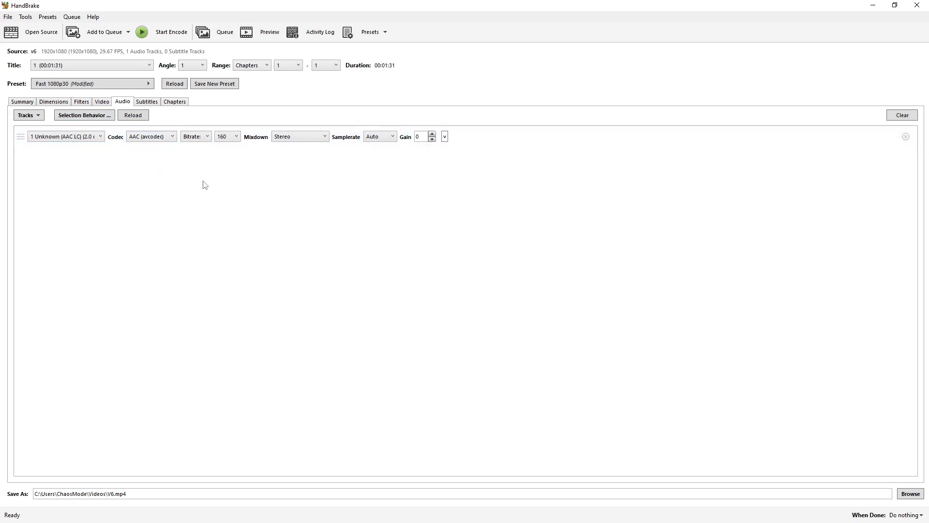
{"action": "left_click", "coordinate": [240, 137]}
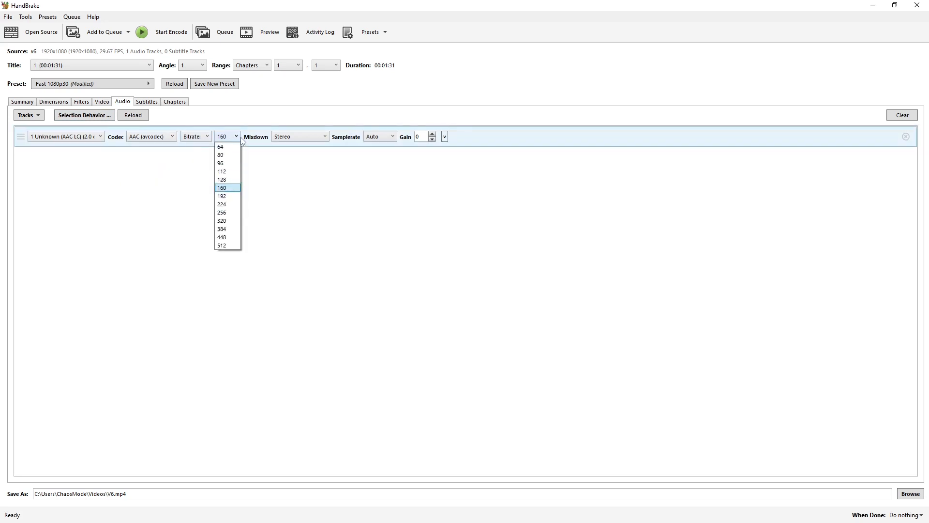
{"action": "left_click", "coordinate": [271, 173]}
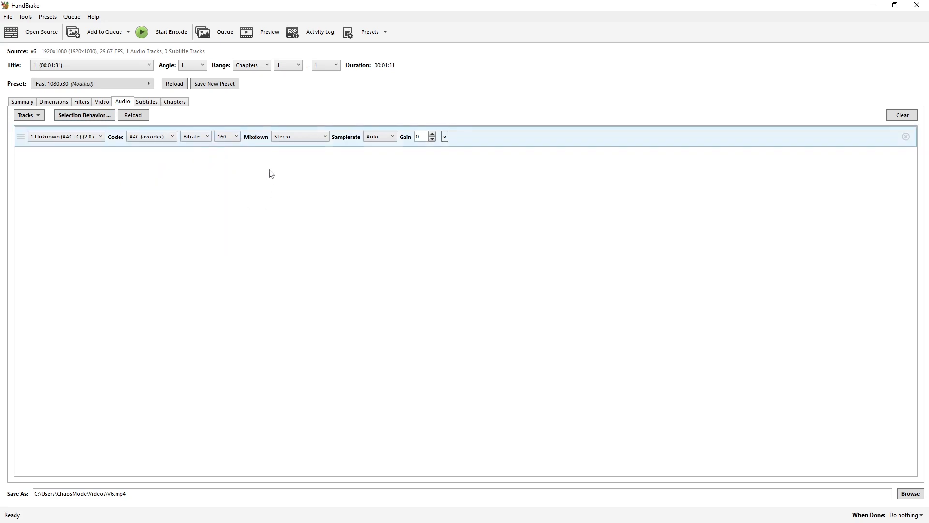
- Examine the audio track's mixdown and samplerate choices and its gain control
{"action": "left_click", "coordinate": [319, 139]}
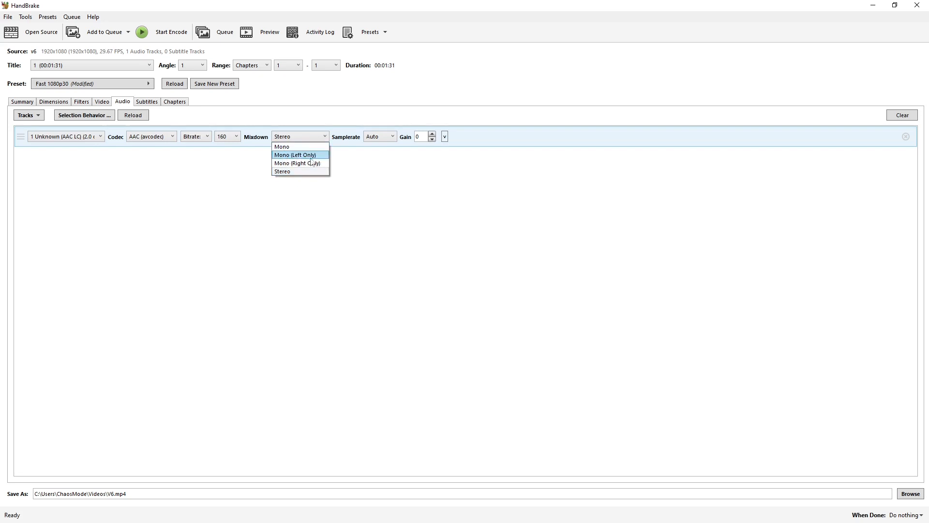
{"action": "left_click", "coordinate": [365, 177]}
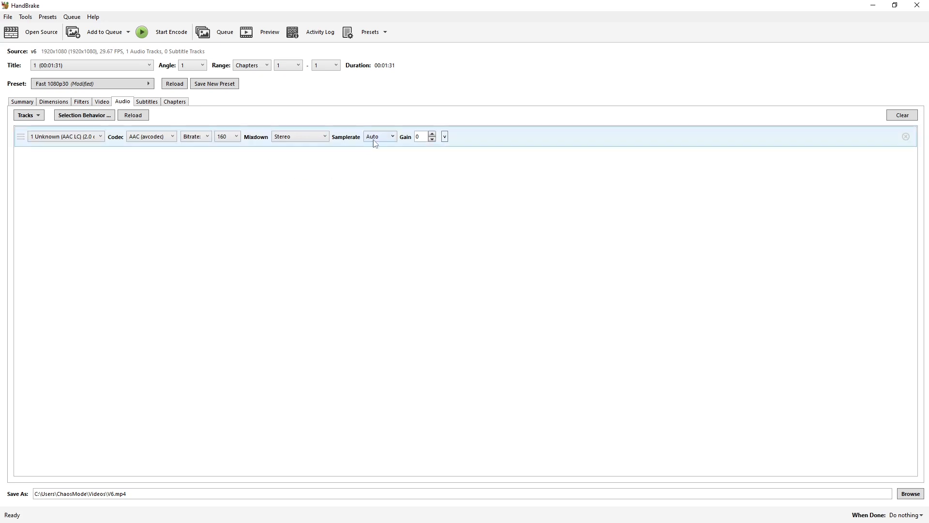
{"action": "left_click", "coordinate": [385, 137]}
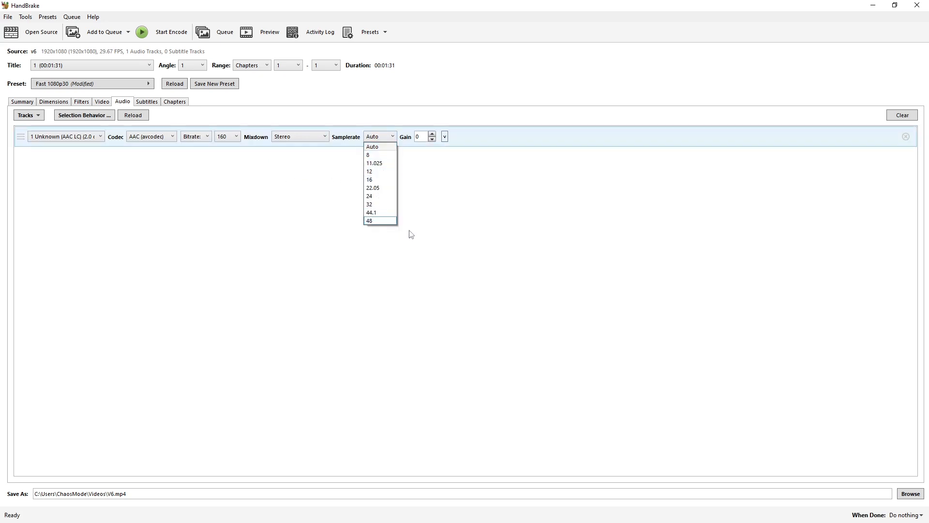
{"action": "left_click", "coordinate": [405, 158]}
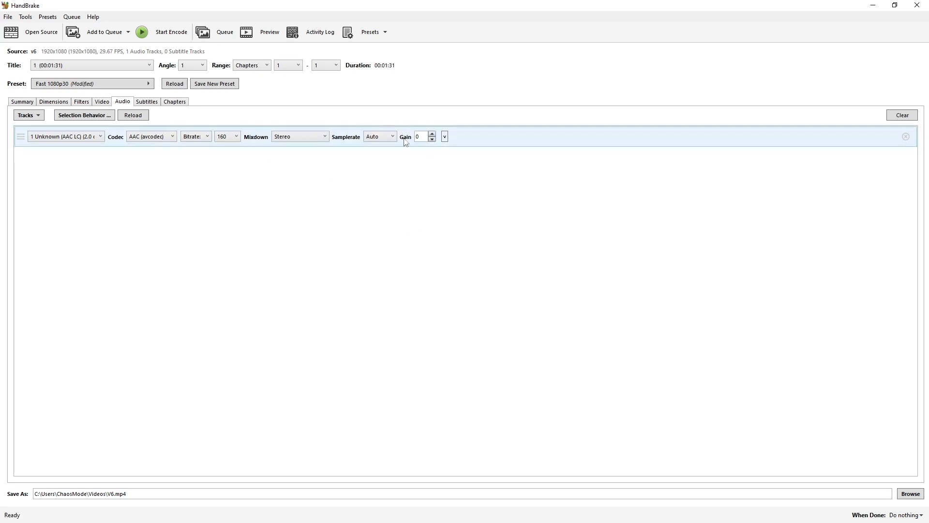
{"action": "left_click", "coordinate": [431, 139]}
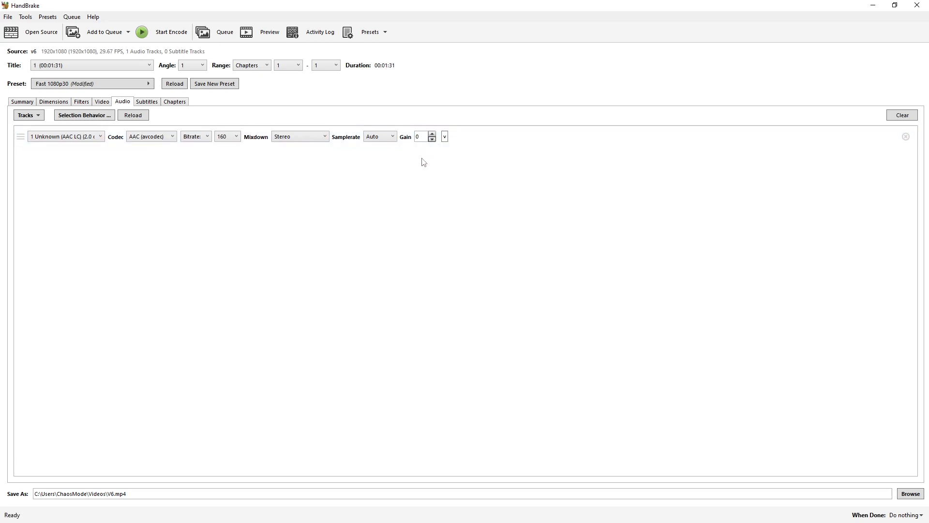
- Look through the subtitle and chapter settings and return to the video settings
{"action": "left_click", "coordinate": [148, 102]}
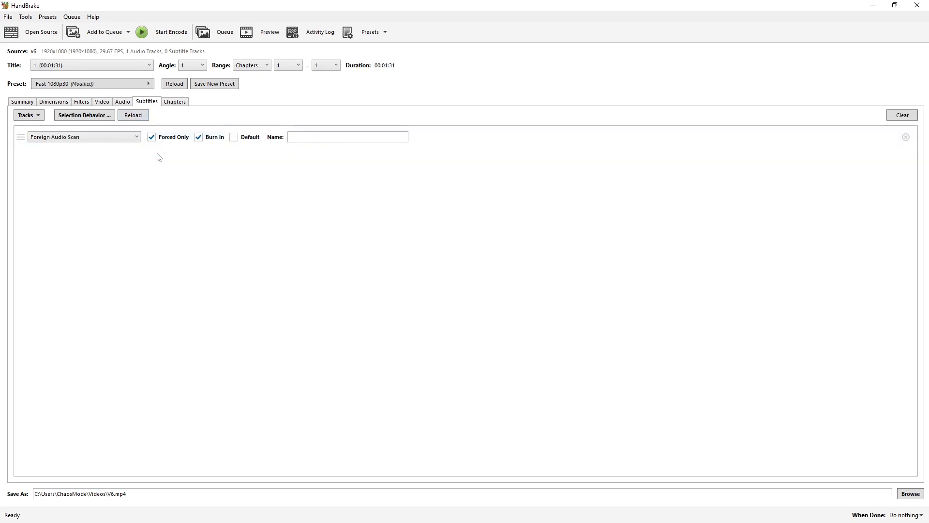
{"action": "left_click", "coordinate": [176, 104]}
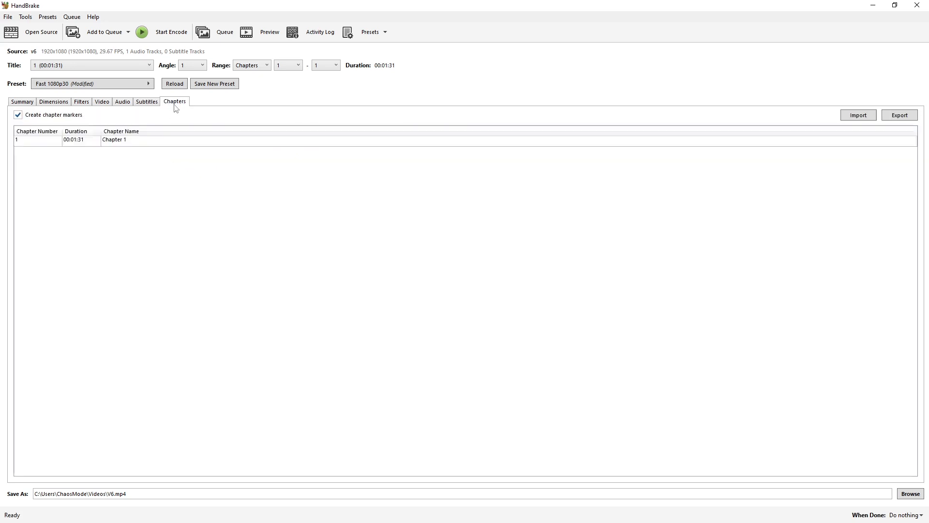
{"action": "left_click", "coordinate": [144, 103]}
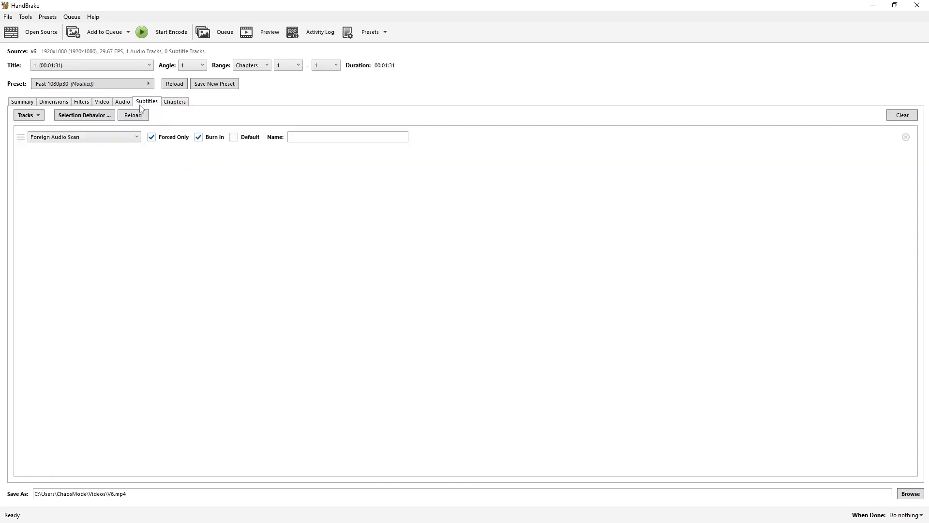
{"action": "left_click", "coordinate": [123, 104]}
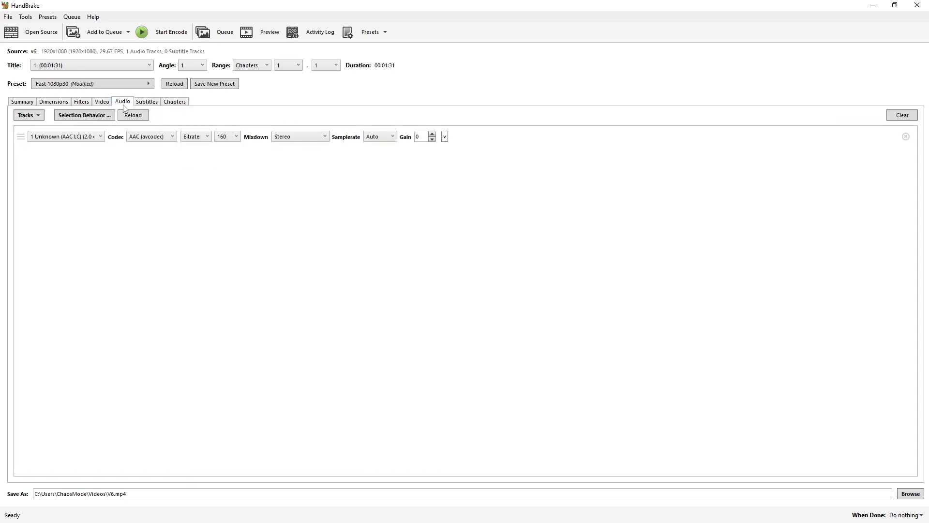
{"action": "left_click", "coordinate": [98, 104]}
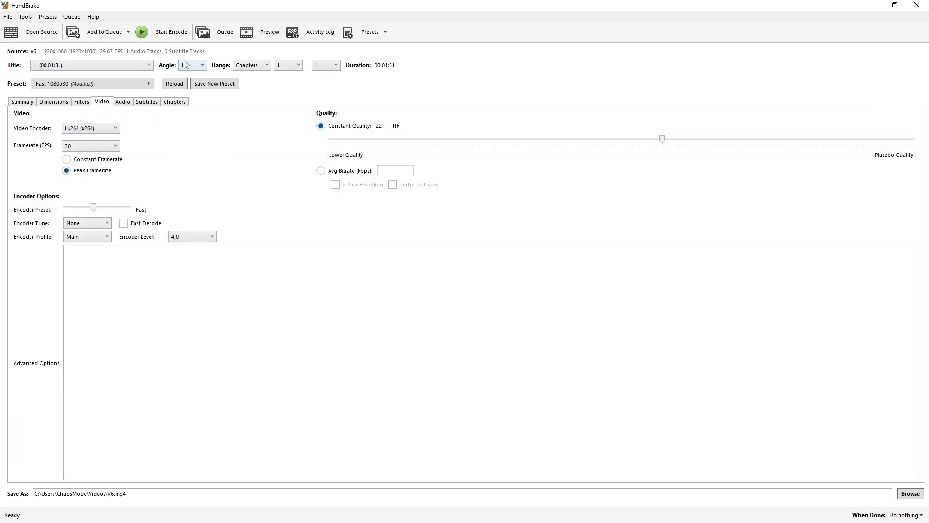
- Start encoding the v6 video and minimise the window to show the desktop
{"action": "left_click", "coordinate": [160, 35]}
{"action": "left_click", "coordinate": [873, 6]}
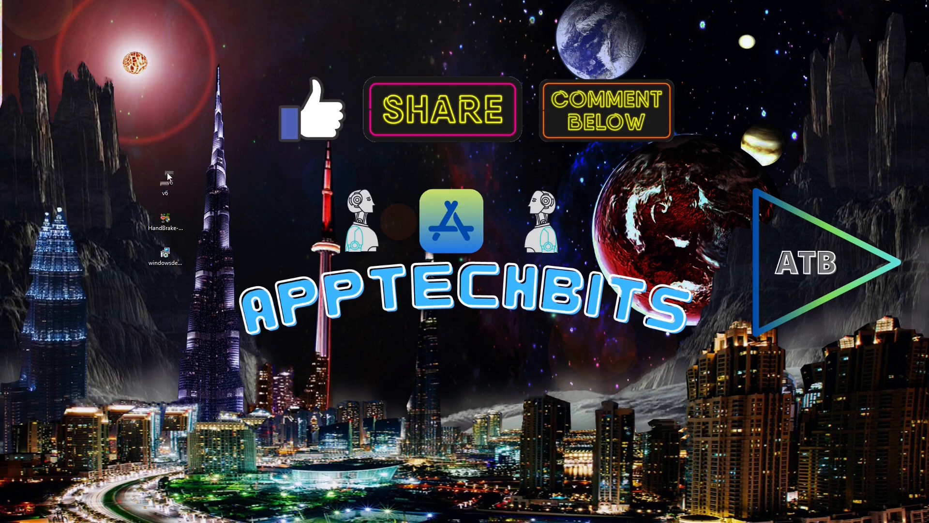
- Move the original v6 video to a free spot on the desktop and check its file properties
{"action": "left_click_drag", "start_coordinate": [178, 187], "coordinate": [179, 119]}
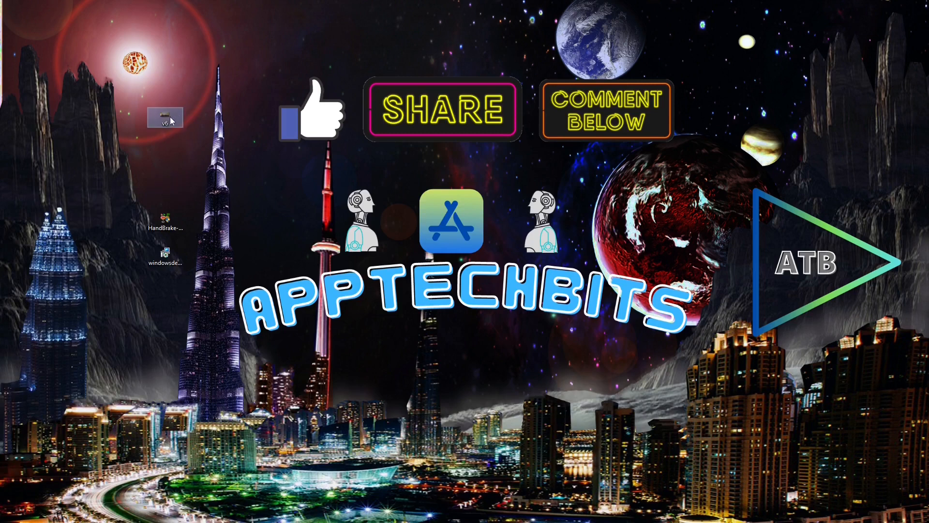
{"action": "right_click", "coordinate": [171, 118]}
{"action": "left_click", "coordinate": [191, 360]}
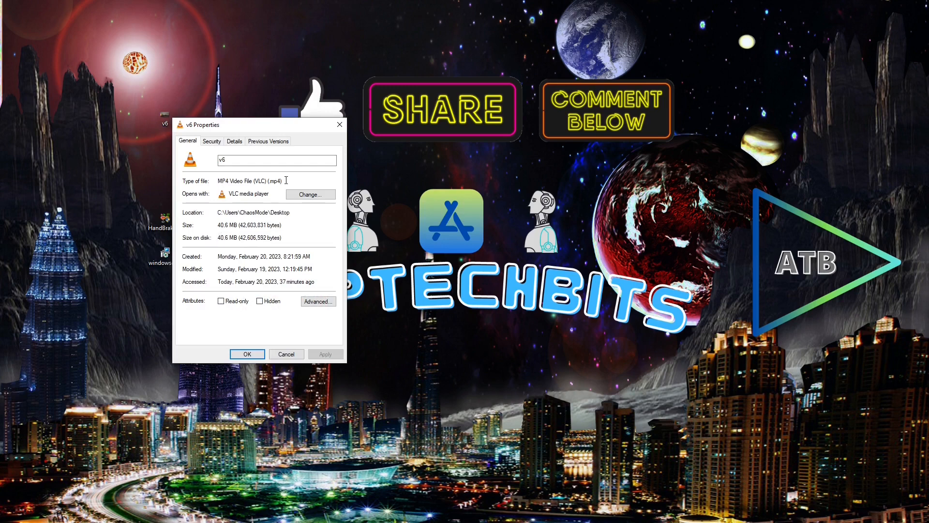
{"action": "left_click", "coordinate": [339, 124]}
- Compare the file properties of the V6-com and v6 videos side by side, and close both windows
{"action": "left_click_drag", "start_coordinate": [1, 286], "coordinate": [189, 172]}
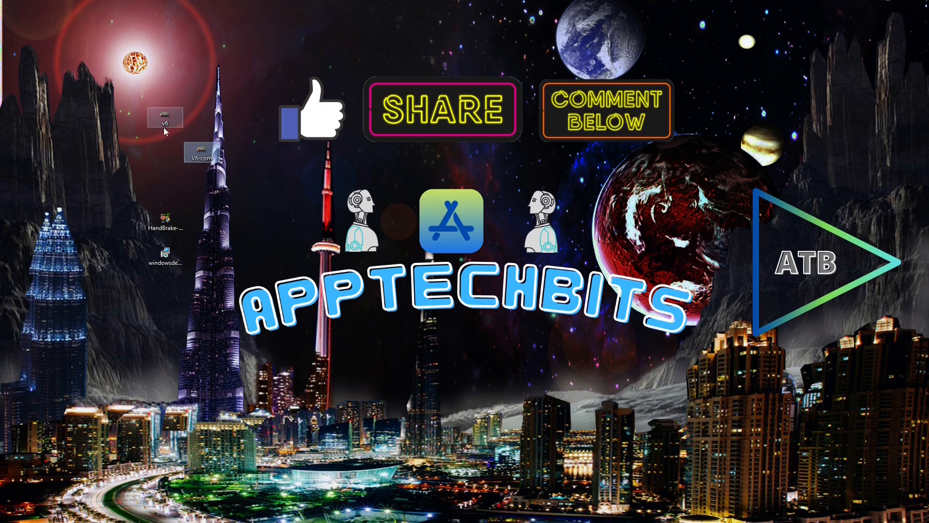
{"action": "right_click", "coordinate": [209, 157]}
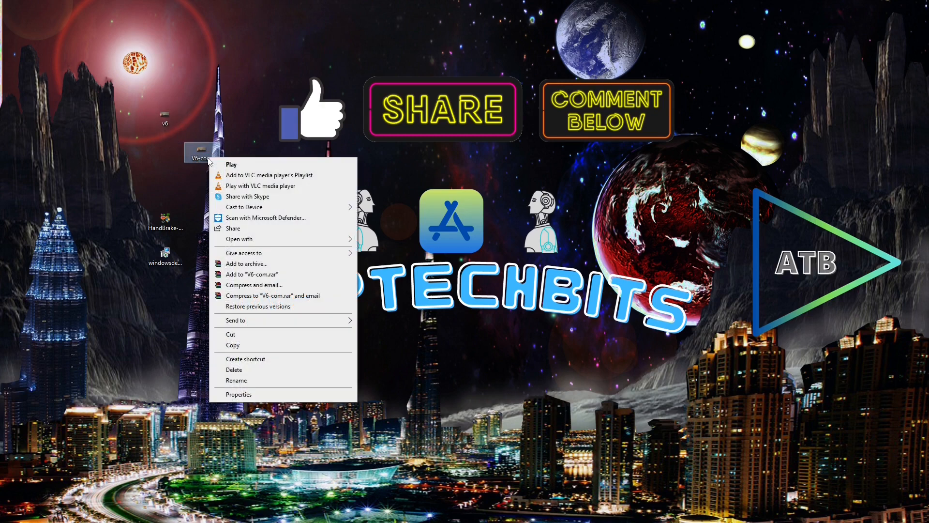
{"action": "left_click", "coordinate": [238, 394]}
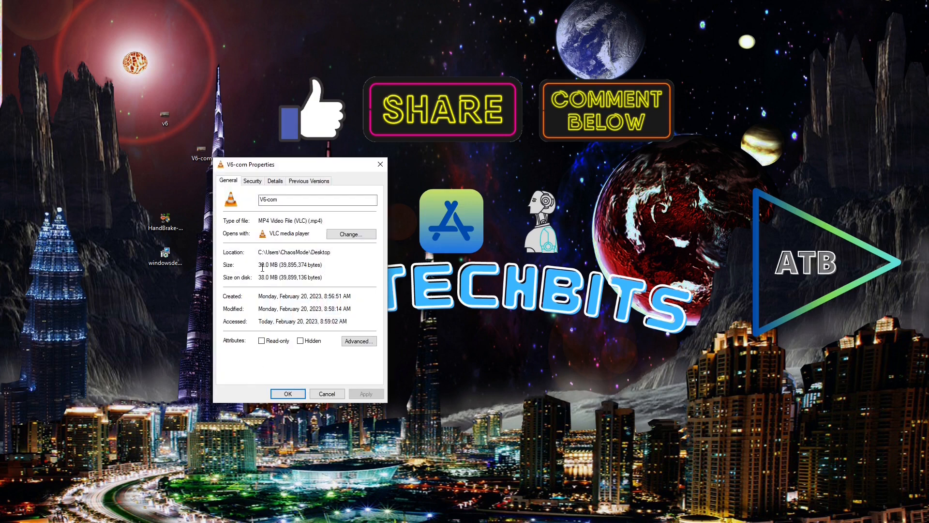
{"action": "right_click", "coordinate": [165, 116]}
{"action": "left_click", "coordinate": [187, 360]}
{"action": "left_click_drag", "start_coordinate": [264, 130], "coordinate": [133, 174]}
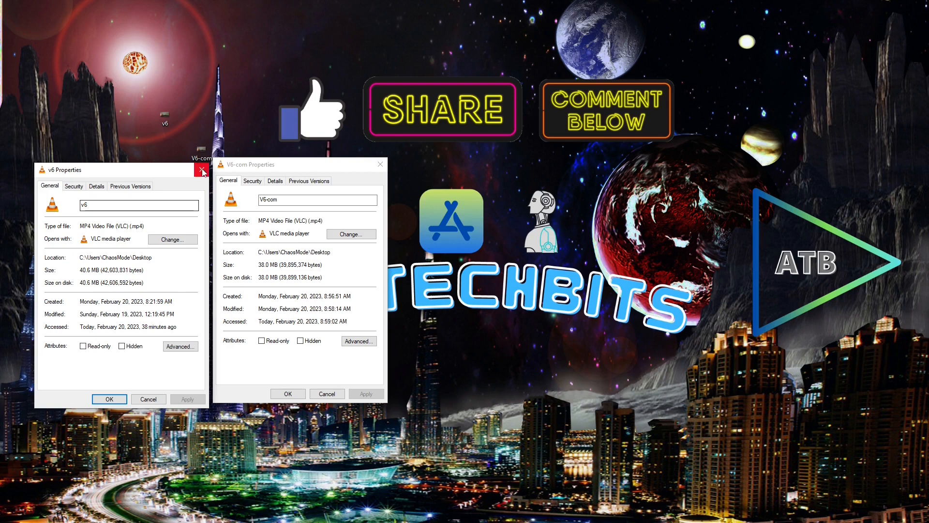
{"action": "left_click", "coordinate": [380, 164]}
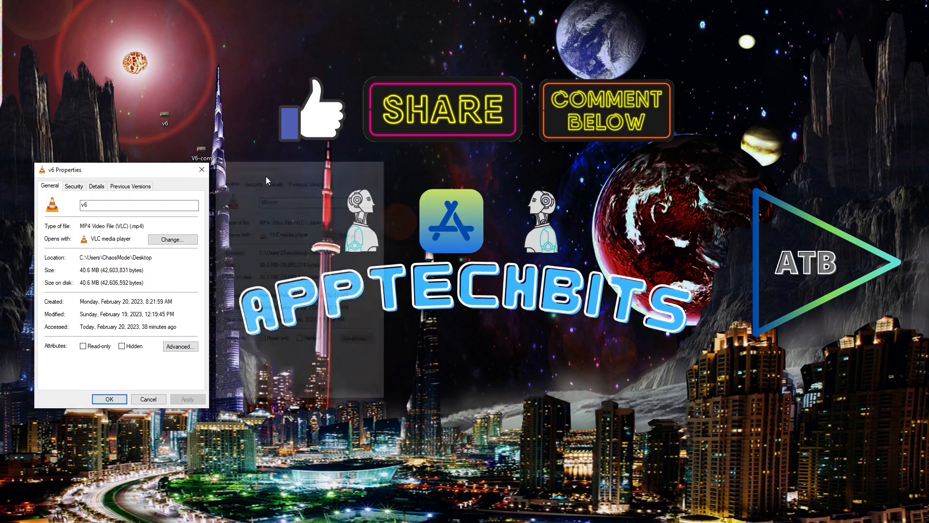
{"action": "left_click", "coordinate": [201, 170]}
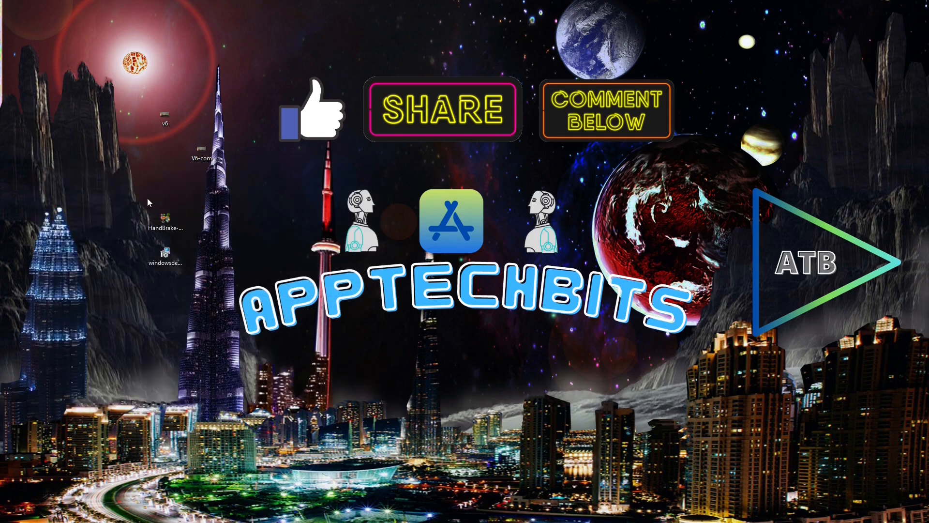
- Open the v6 video in Movies & TV and snap the player window to the right half of the screen
{"action": "right_click", "coordinate": [164, 118]}
{"action": "mouse_move", "coordinate": [285, 200]}
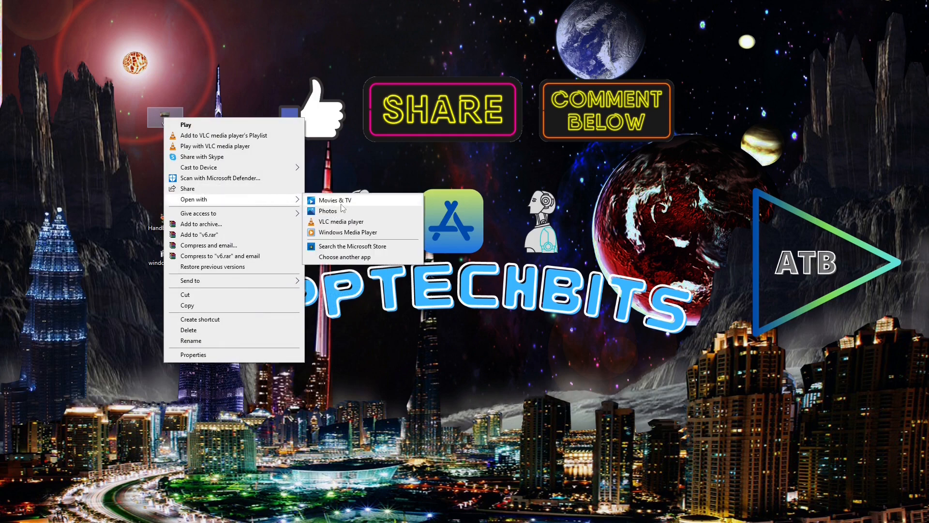
{"action": "left_click", "coordinate": [341, 203]}
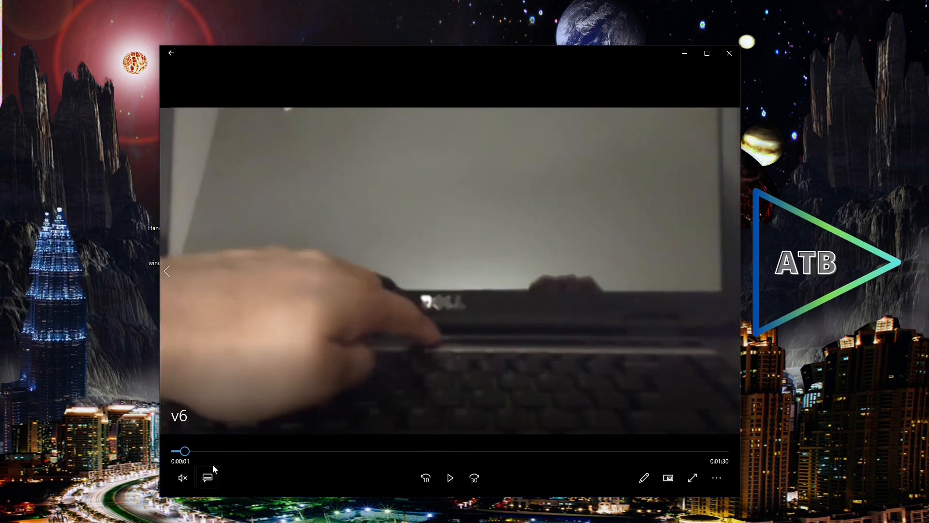
{"action": "left_click_drag", "start_coordinate": [467, 59], "coordinate": [928, 155]}
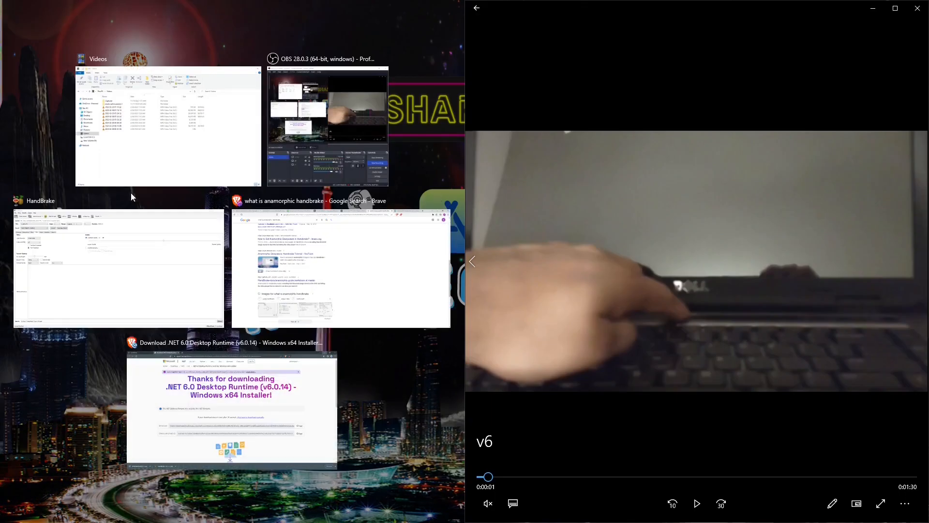
- Open the V6-com video in VLC, pause and mute it, and snap its window to the left half of the screen
{"action": "left_click", "coordinate": [130, 193]}
{"action": "right_click", "coordinate": [200, 147]}
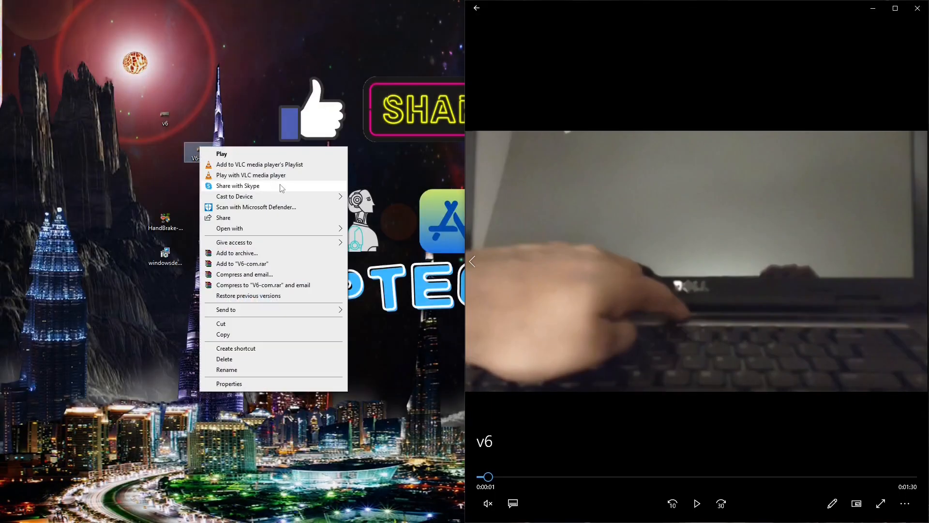
{"action": "left_click", "coordinate": [205, 152]}
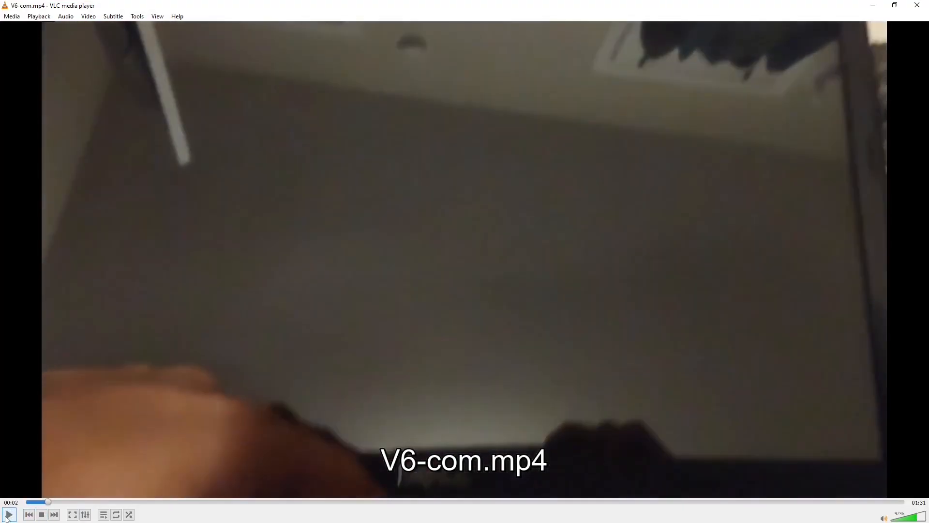
{"action": "key", "text": "space"}
{"action": "left_click", "coordinate": [883, 518]}
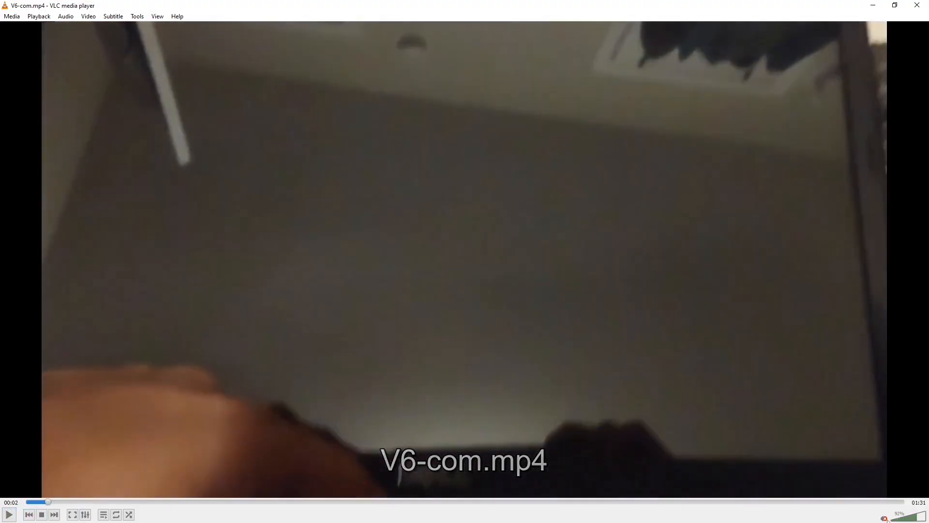
{"action": "left_click_drag", "start_coordinate": [658, 5], "coordinate": [0, 164]}
{"action": "scroll", "coordinate": [373, 296], "scroll_direction": "down", "scroll_amount": 2}
{"action": "scroll", "coordinate": [373, 295], "scroll_direction": "up", "scroll_amount": 1}
{"action": "scroll", "coordinate": [373, 296], "scroll_direction": "left", "scroll_amount": 1}
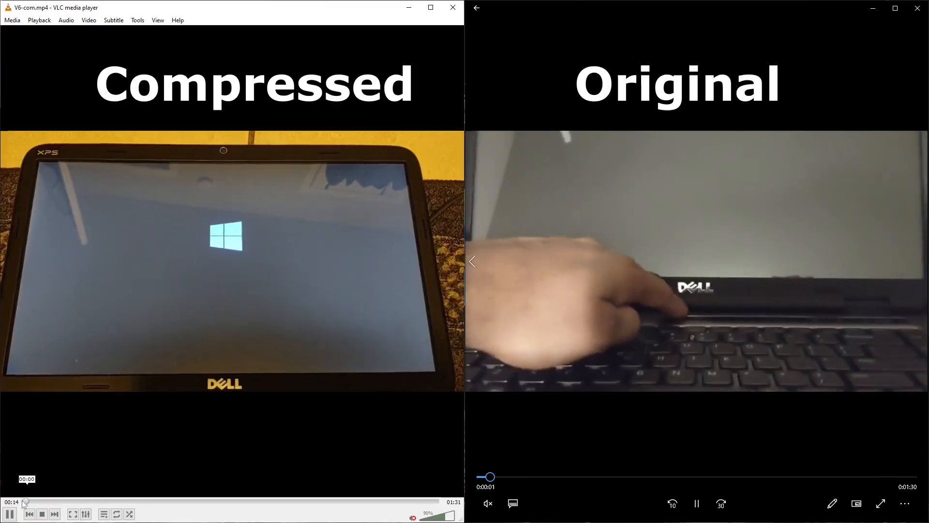
- Play the V6-com video from the start beside the original v6 video to compare quality, and close both players
{"action": "left_click", "coordinate": [26, 502]}
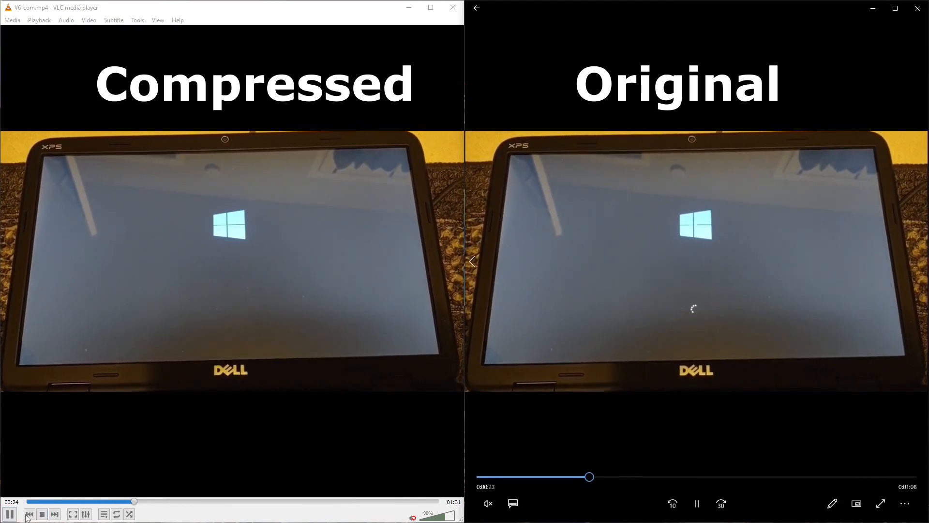
{"action": "left_click", "coordinate": [10, 514]}
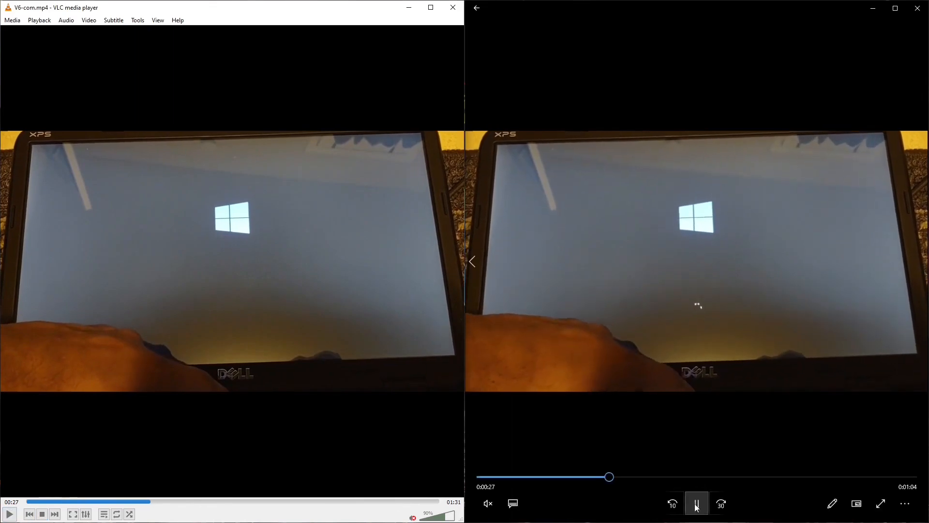
{"action": "left_click", "coordinate": [697, 505]}
{"action": "left_click", "coordinate": [917, 8]}
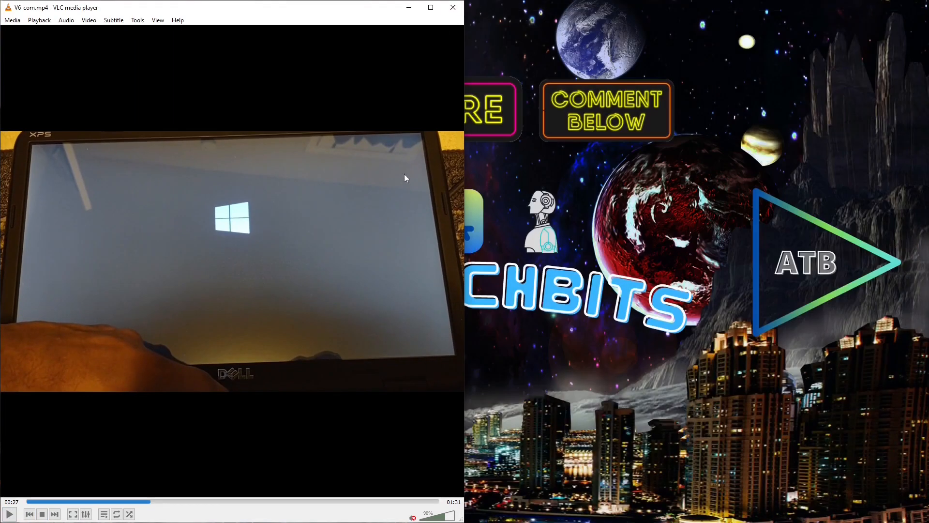
{"action": "left_click", "coordinate": [452, 7]}
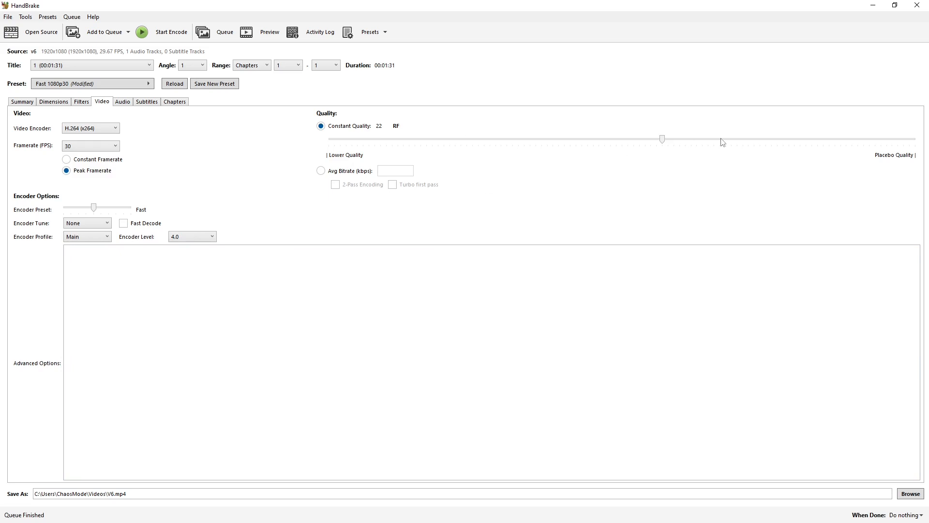
- Set the constant quality to RF 33 in HandBrake, encode the v6 video again, and minimise the window
{"action": "left_click_drag", "start_coordinate": [662, 140], "coordinate": [535, 144]}
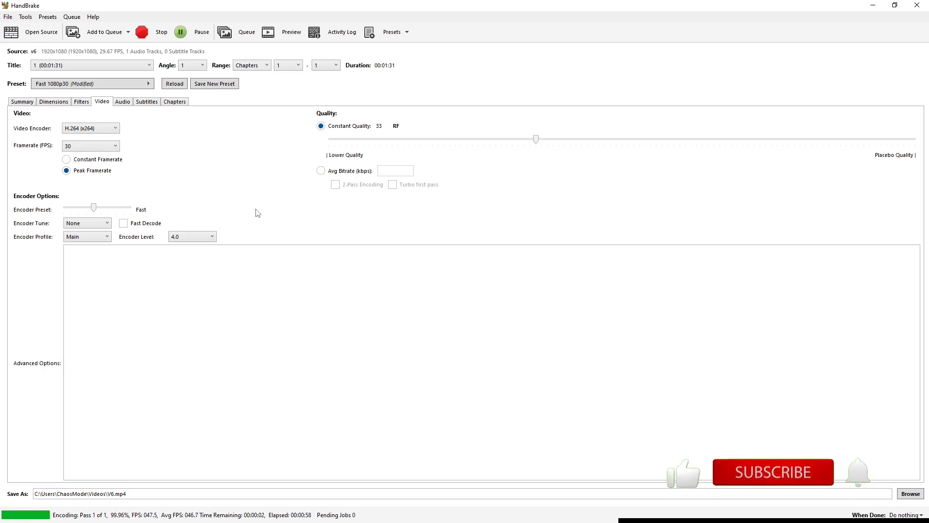
{"action": "left_click", "coordinate": [873, 7]}
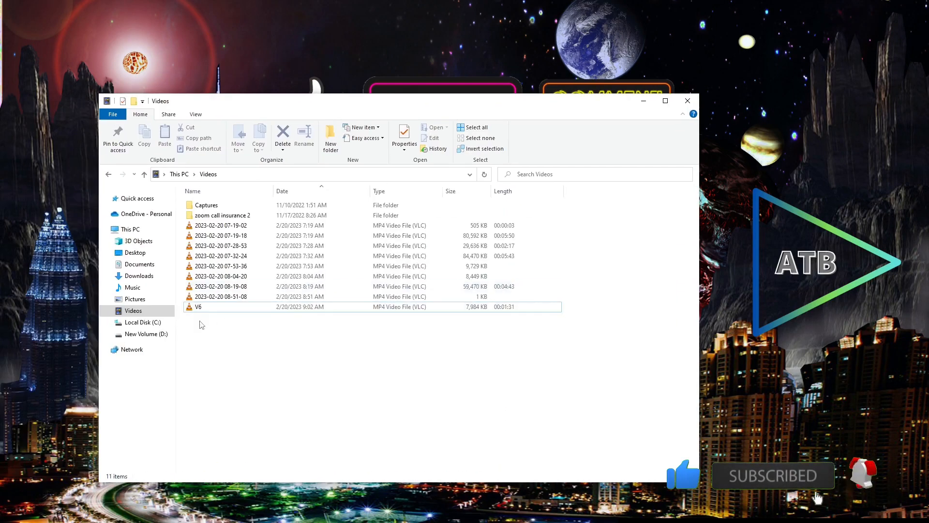
- Rename the newly encoded V6 file in the Videos folder to V6-com2 and move it to the desktop
{"action": "right_click", "coordinate": [207, 316]}
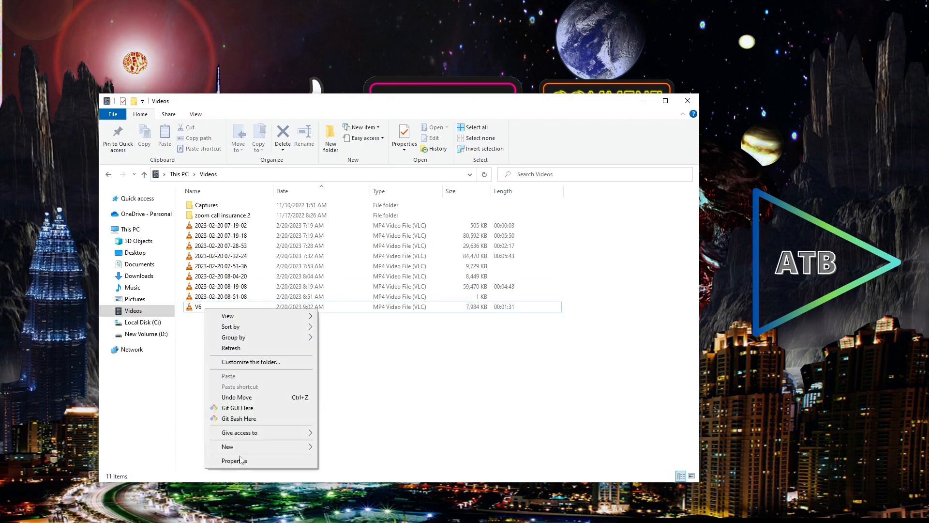
{"action": "left_click", "coordinate": [203, 307]}
{"action": "left_click", "coordinate": [213, 307]}
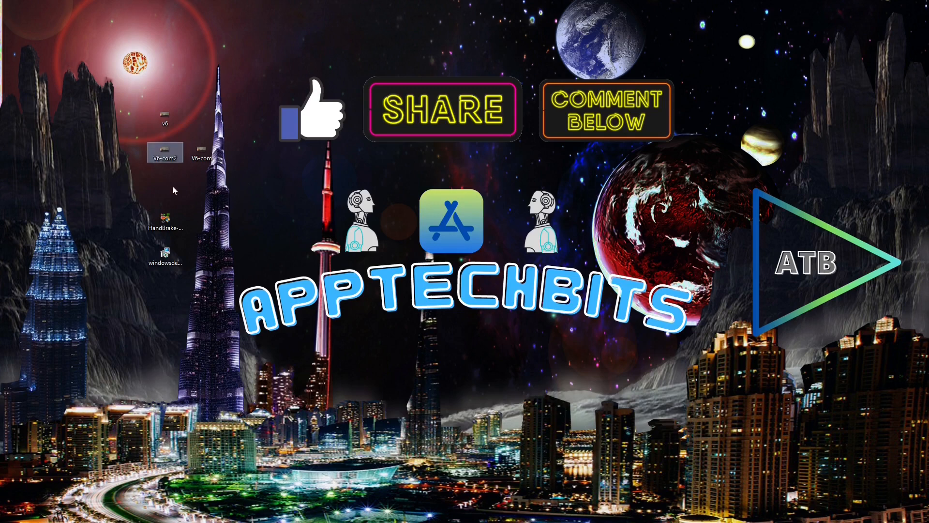
- Open the V6-com2 video in VLC, pause it at the start, and snap its window to the right half of the screen
{"action": "right_click", "coordinate": [166, 151]}
{"action": "left_click", "coordinate": [193, 169]}
{"action": "key", "text": "space"}
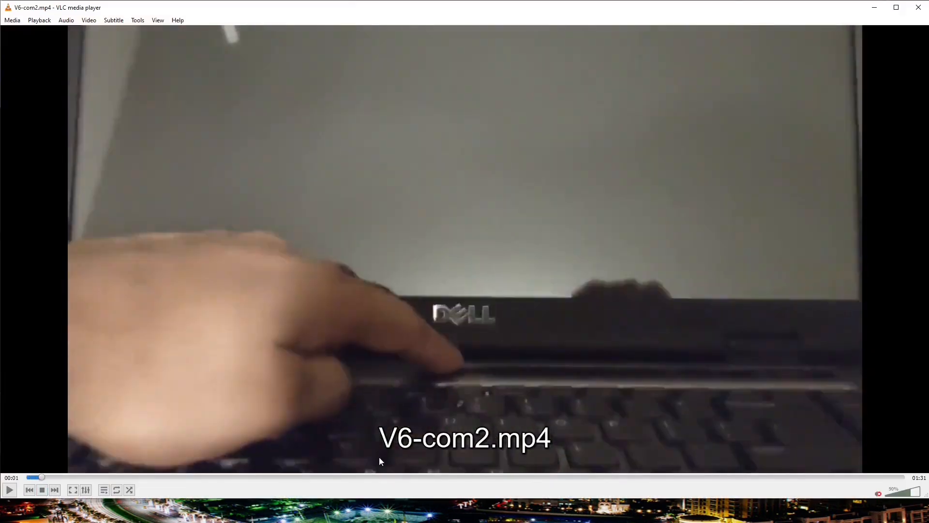
{"action": "left_click", "coordinate": [28, 476]}
{"action": "left_click_drag", "start_coordinate": [407, 5], "coordinate": [928, 261]}
{"action": "left_click", "coordinate": [635, 283]}
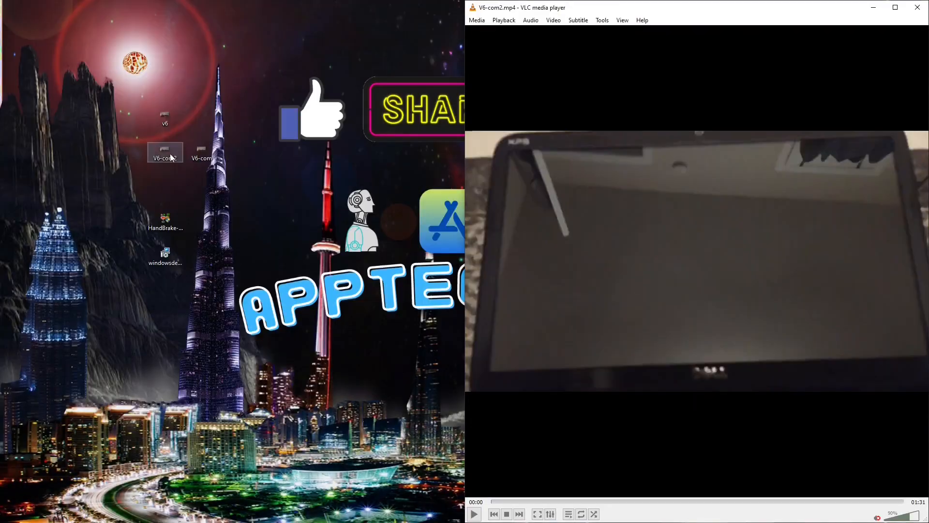
- Open the original v6 video in Movies & TV and snap the player to the left half of the screen
{"action": "right_click", "coordinate": [169, 110]}
{"action": "mouse_move", "coordinate": [217, 193]}
{"action": "left_click", "coordinate": [338, 194]}
{"action": "left_click_drag", "start_coordinate": [467, 49], "coordinate": [1, 176]}
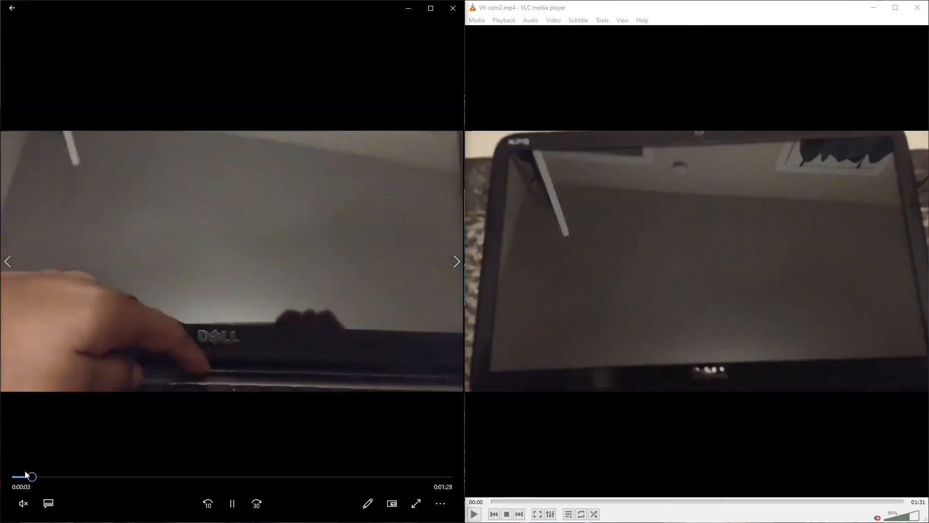
- Rewind the v6 and V6-com2 videos, play them side by side to compare quality, and close the players
{"action": "key", "text": "space"}
{"action": "left_click", "coordinate": [12, 477]}
{"action": "left_click", "coordinate": [491, 501]}
{"action": "left_click", "coordinate": [474, 513]}
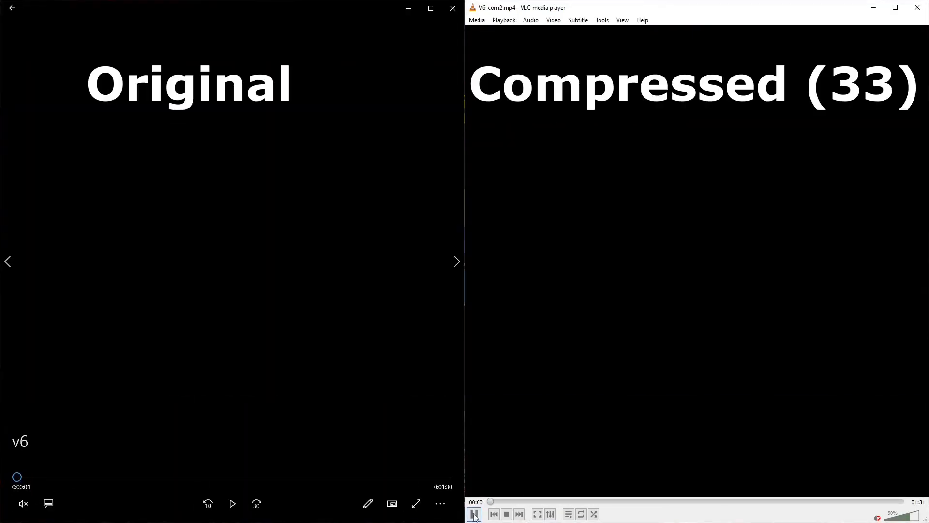
{"action": "left_click", "coordinate": [227, 505]}
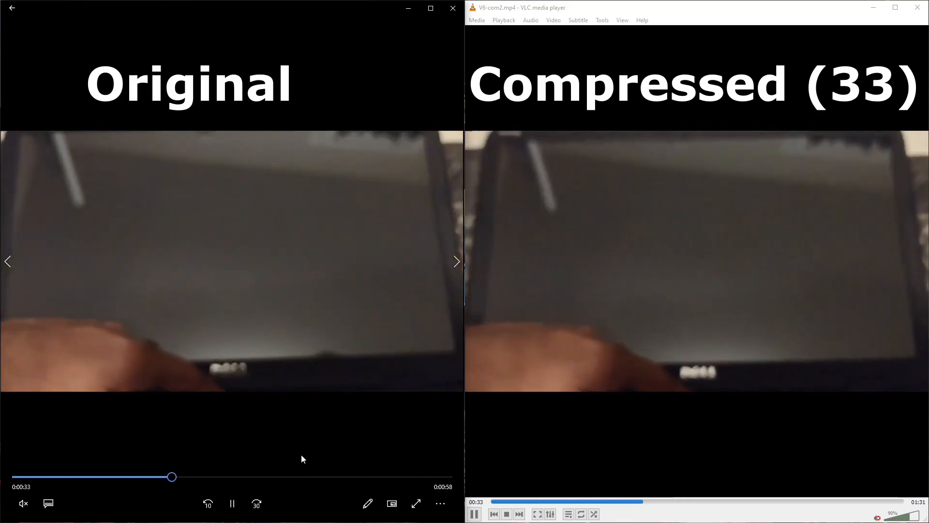
{"action": "left_click", "coordinate": [441, 4]}
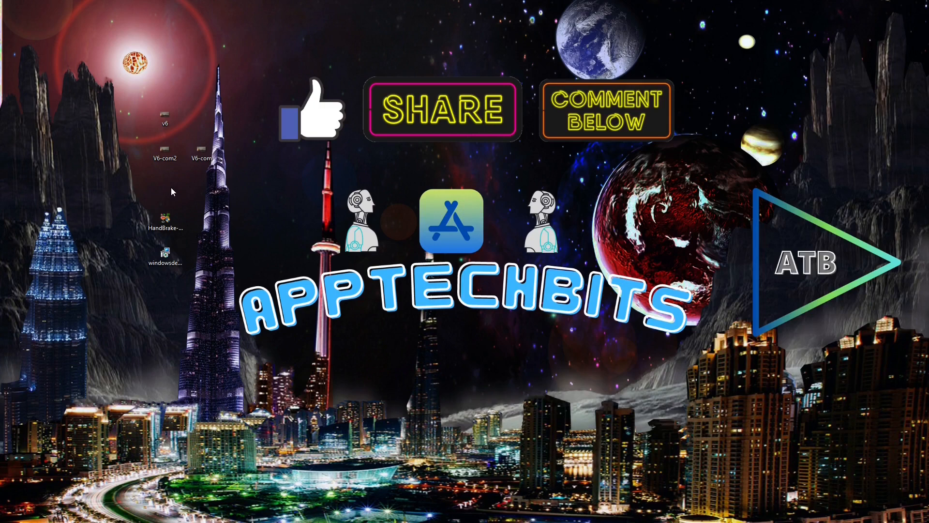
- Compare the file sizes of V6-com2 and v6 in their file properties, and close the v6 properties window
{"action": "right_click", "coordinate": [174, 158]}
{"action": "left_click", "coordinate": [194, 392]}
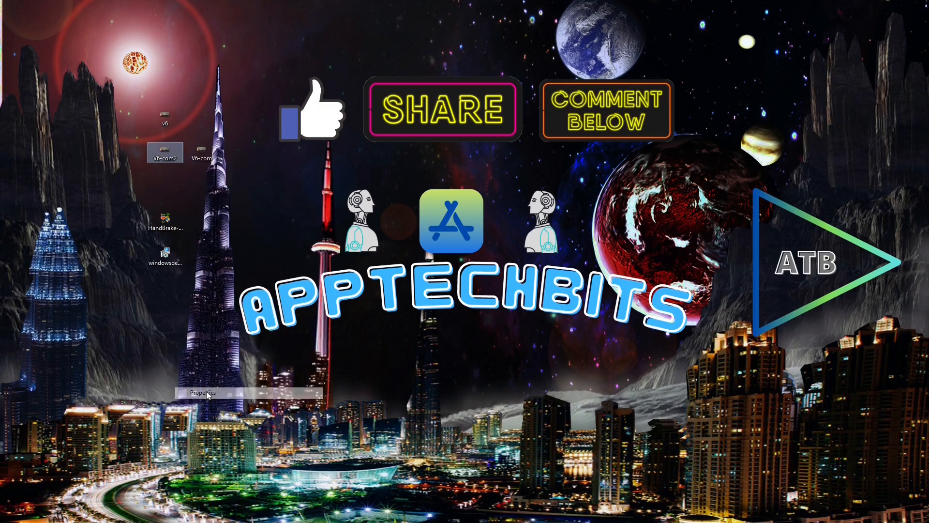
{"action": "left_click_drag", "start_coordinate": [268, 163], "coordinate": [389, 91]}
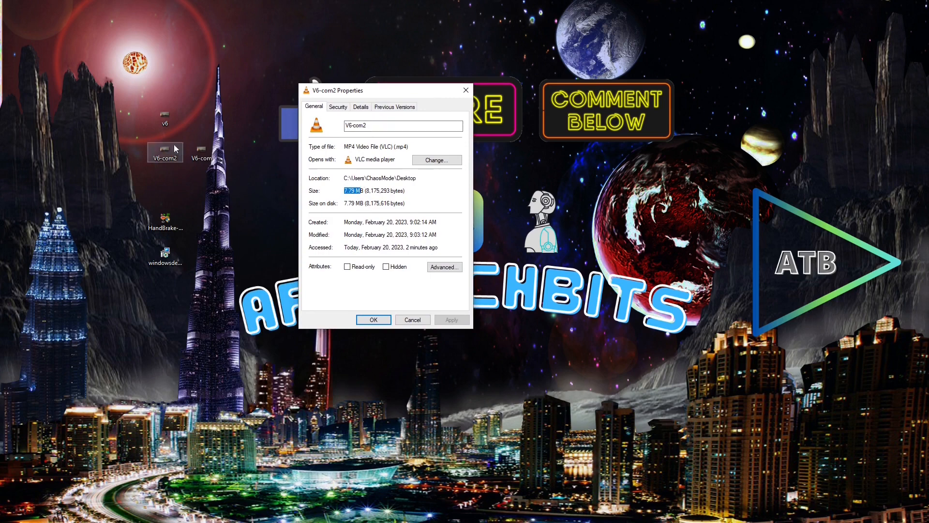
{"action": "right_click", "coordinate": [169, 126]}
{"action": "left_click", "coordinate": [200, 358]}
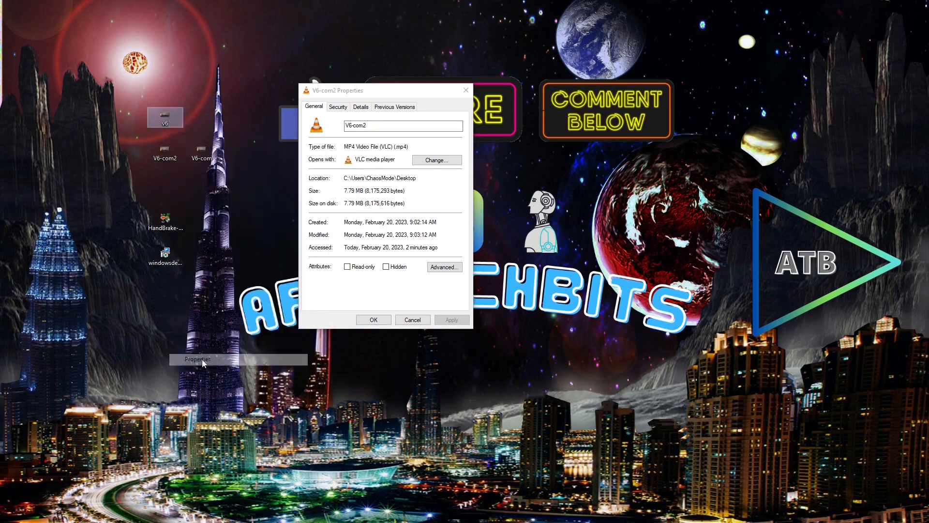
{"action": "left_click", "coordinate": [339, 128]}
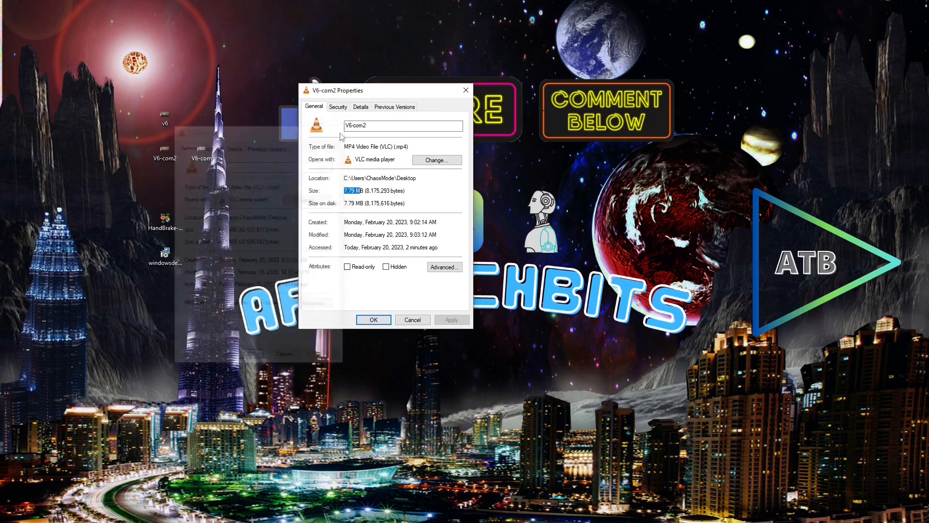
{"action": "key", "text": "Escape"}
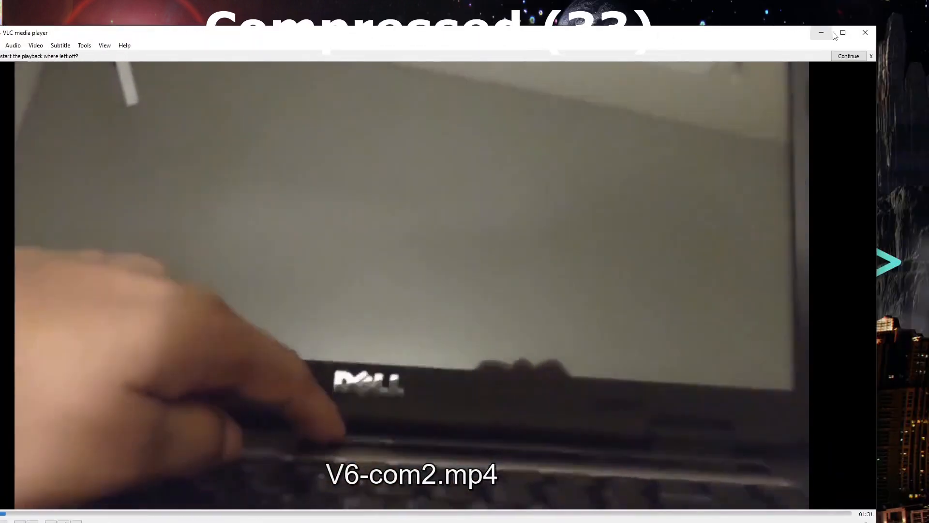
- Play the V6-com2 video from the start in full screen to examine its quality, and exit full screen
{"action": "double_click", "coordinate": [713, 39]}
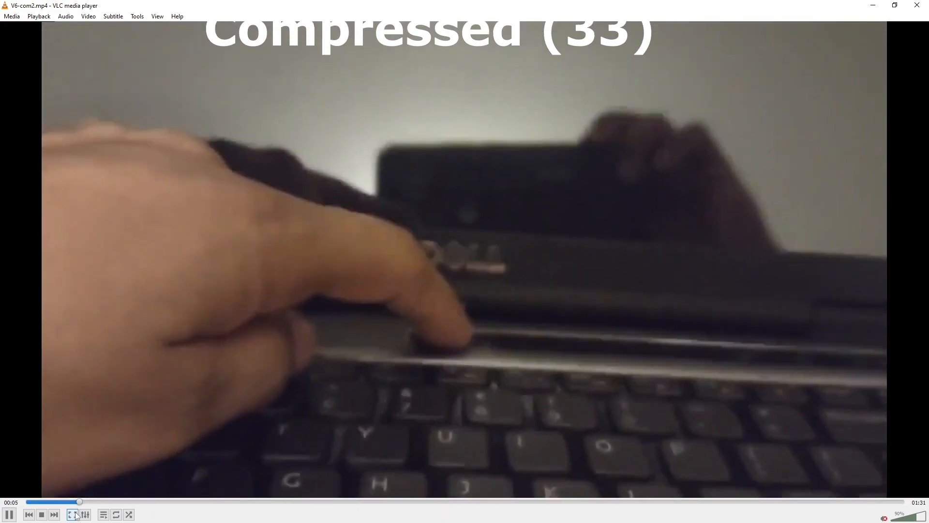
{"action": "left_click", "coordinate": [72, 514]}
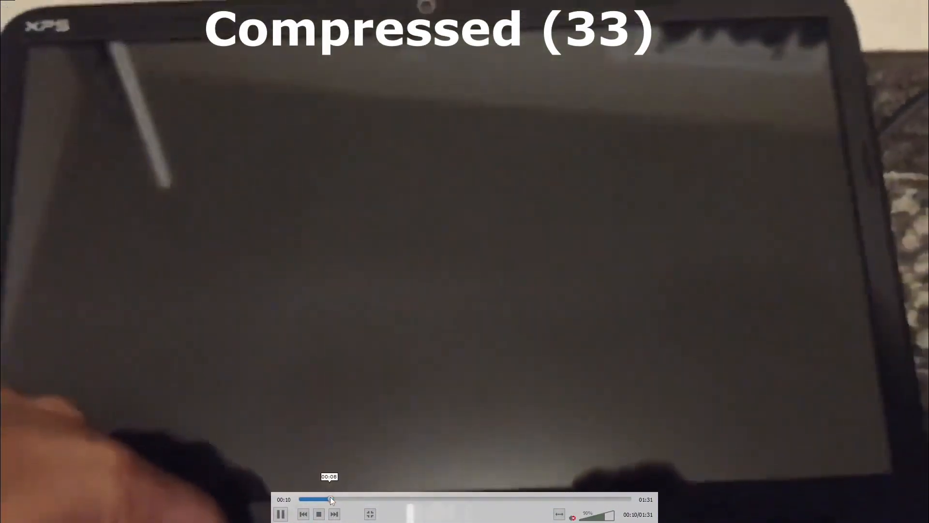
{"action": "left_click_drag", "start_coordinate": [330, 499], "coordinate": [294, 498]}
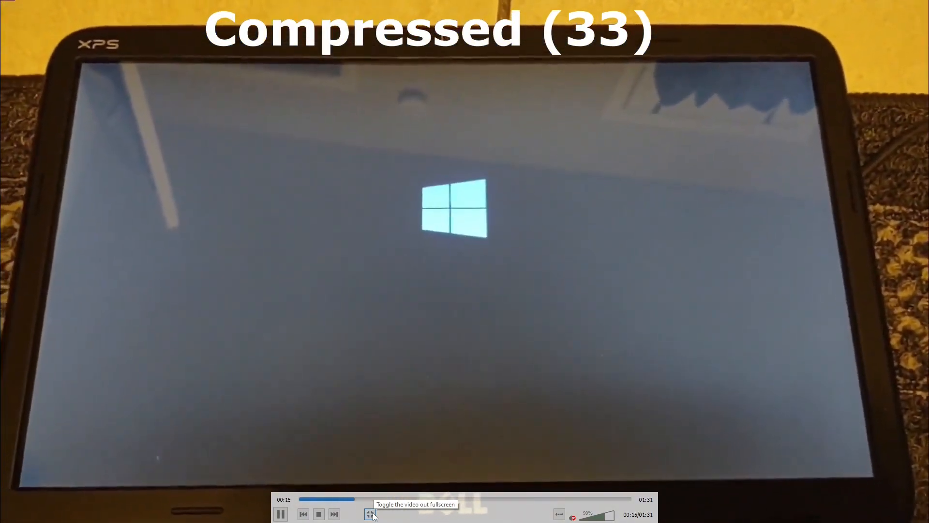
{"action": "left_click", "coordinate": [371, 514]}
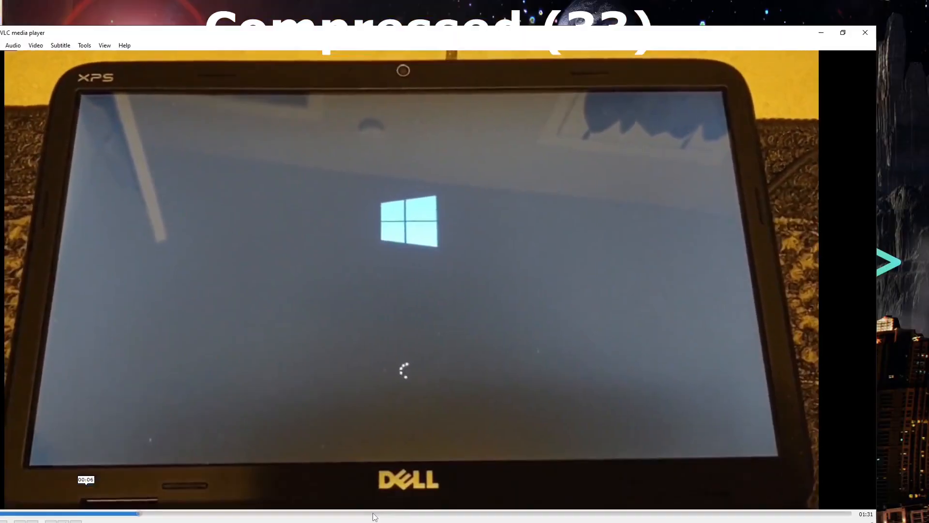